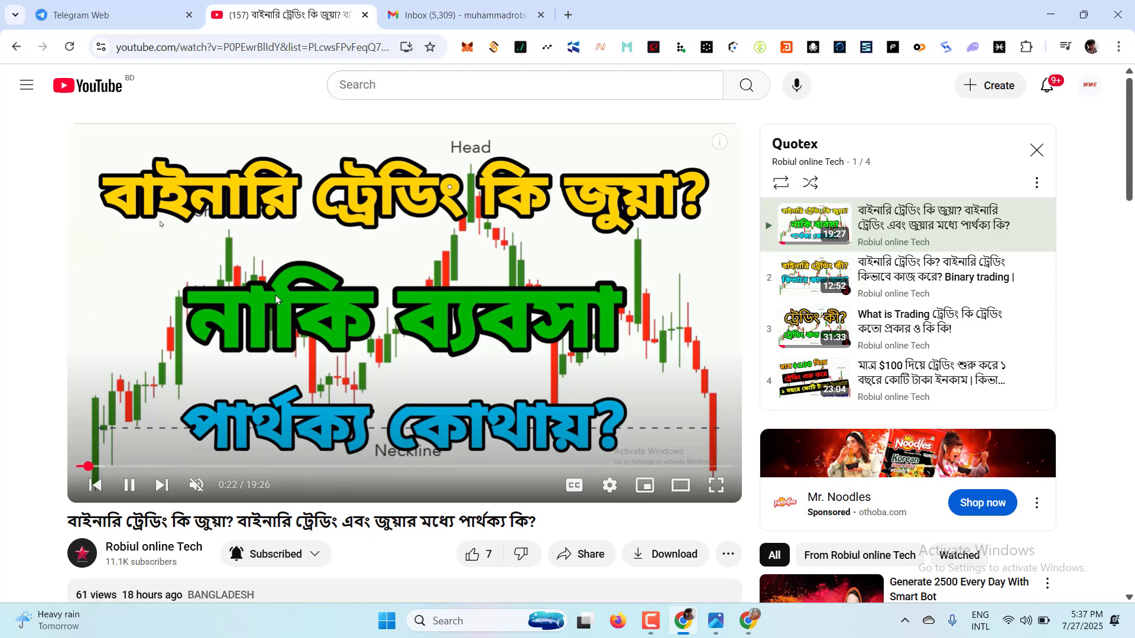
Expand the YouTube video's full description to show the Quotex account registration link and channel links.
{"action": "scroll", "coordinate": [305, 386], "scroll_direction": "down", "scroll_amount": 1}
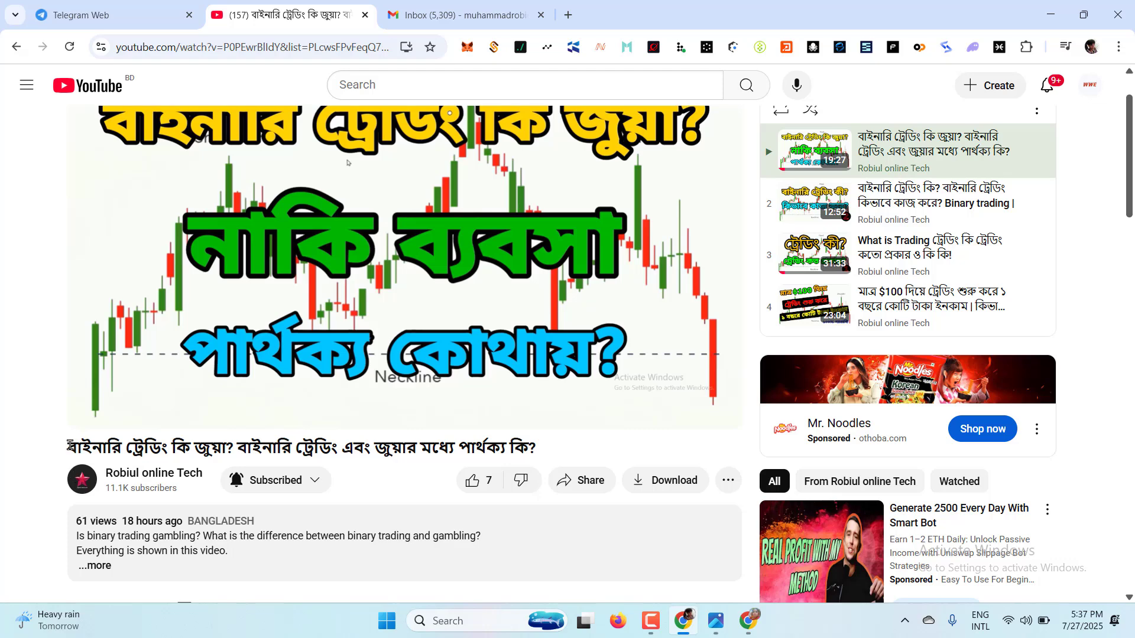
{"action": "left_click_drag", "start_coordinate": [70, 448], "coordinate": [556, 456]}
{"action": "left_click", "coordinate": [555, 456]}
{"action": "scroll", "coordinate": [375, 463], "scroll_direction": "down", "scroll_amount": 2}
{"action": "scroll", "coordinate": [375, 462], "scroll_direction": "down", "scroll_amount": 1}
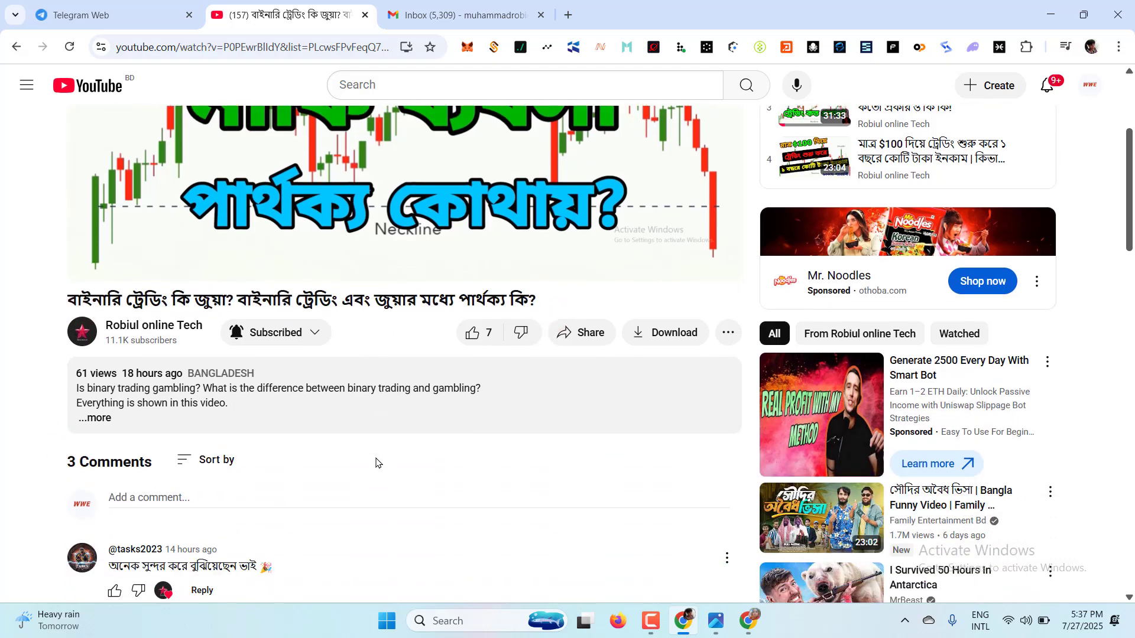
{"action": "left_click", "coordinate": [96, 421]}
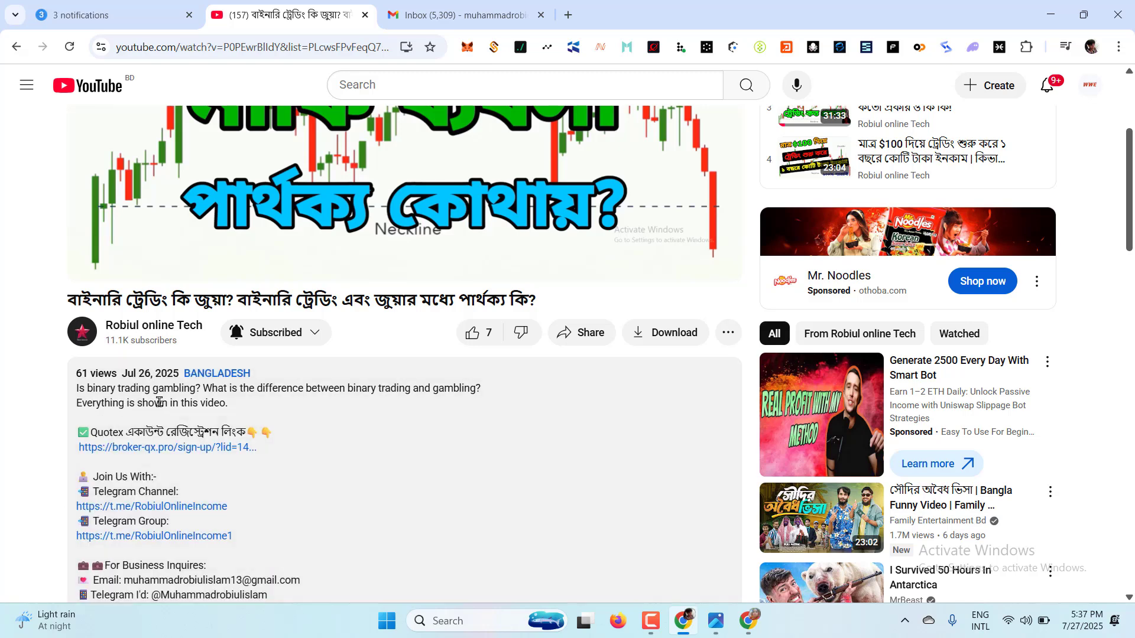
{"action": "scroll", "coordinate": [312, 439], "scroll_direction": "down", "scroll_amount": 3}
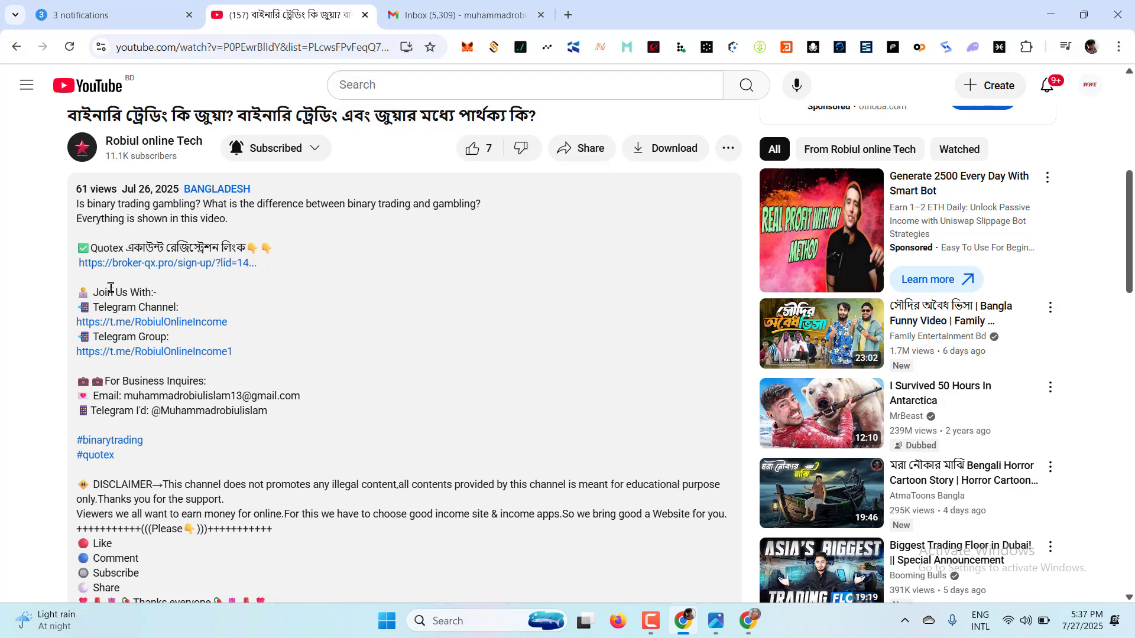
Open the Quotex account registration link from the video description.
{"action": "left_click_drag", "start_coordinate": [90, 248], "coordinate": [251, 247]}
{"action": "left_click", "coordinate": [289, 284]}
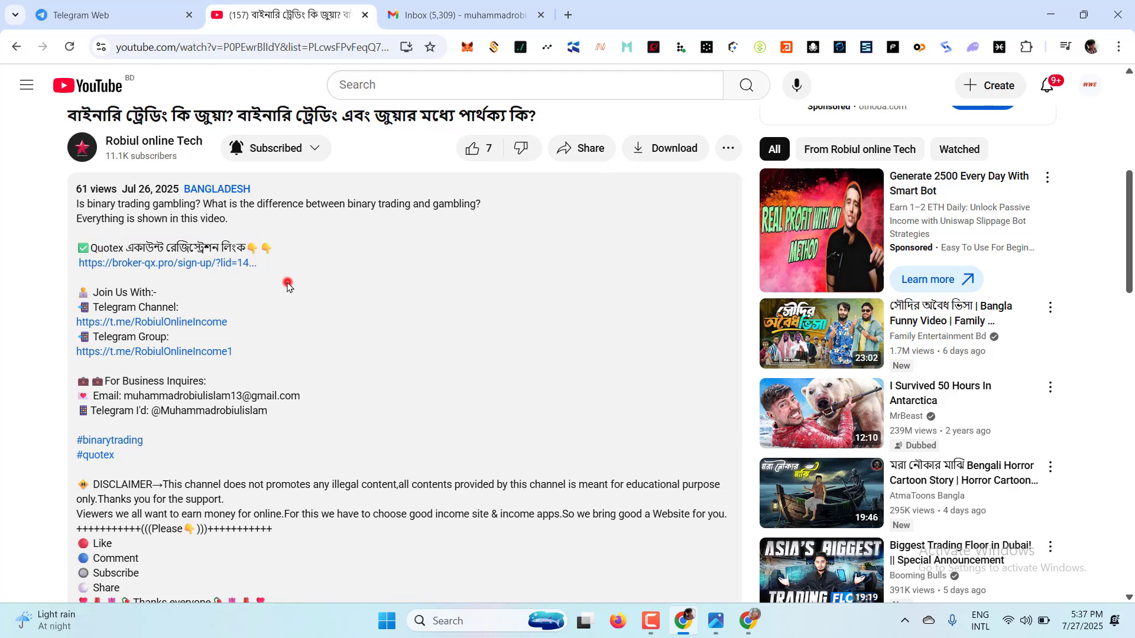
{"action": "left_click", "coordinate": [207, 264]}
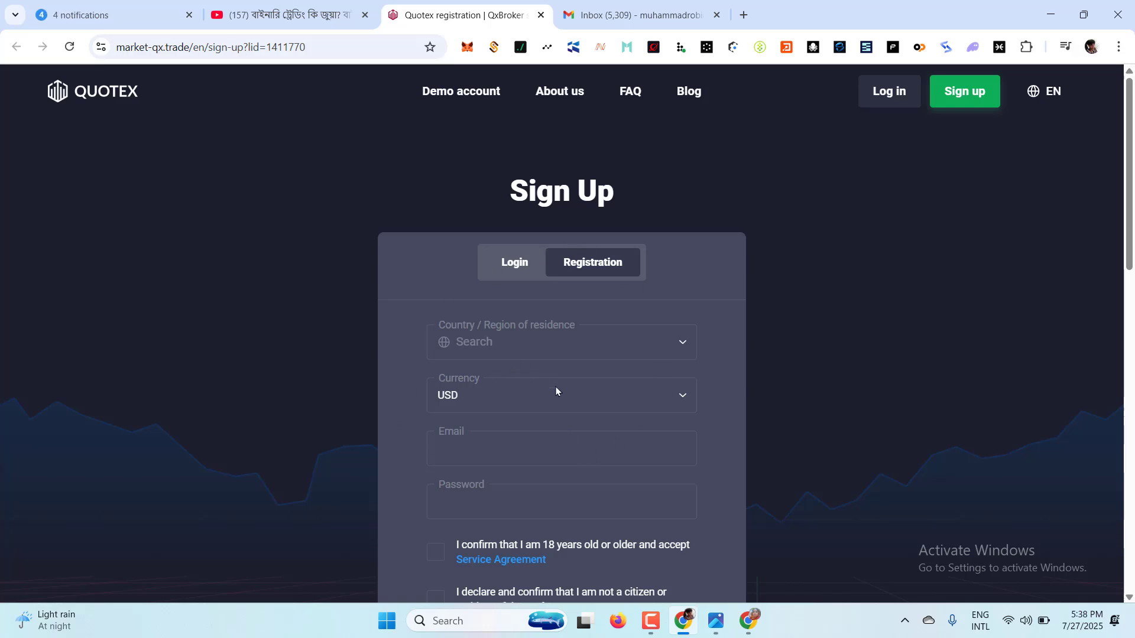
On the Registration form, choose Bangladesh as the country of residence and USD as the currency.
{"action": "left_click", "coordinate": [506, 269]}
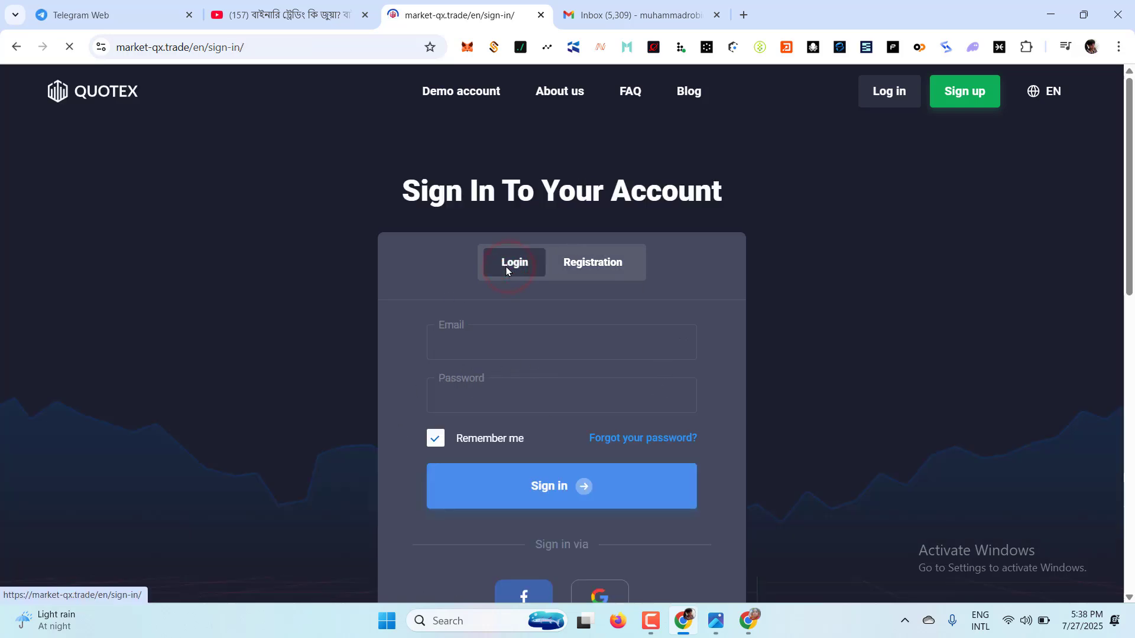
{"action": "left_click", "coordinate": [586, 266]}
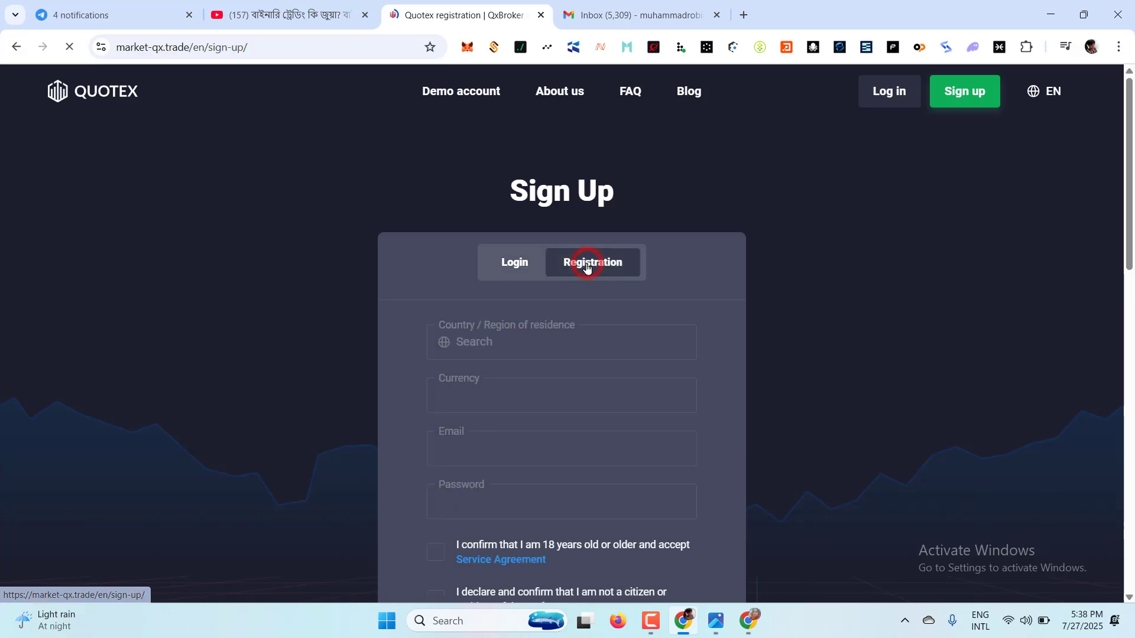
{"action": "scroll", "coordinate": [608, 289], "scroll_direction": "down", "scroll_amount": 1}
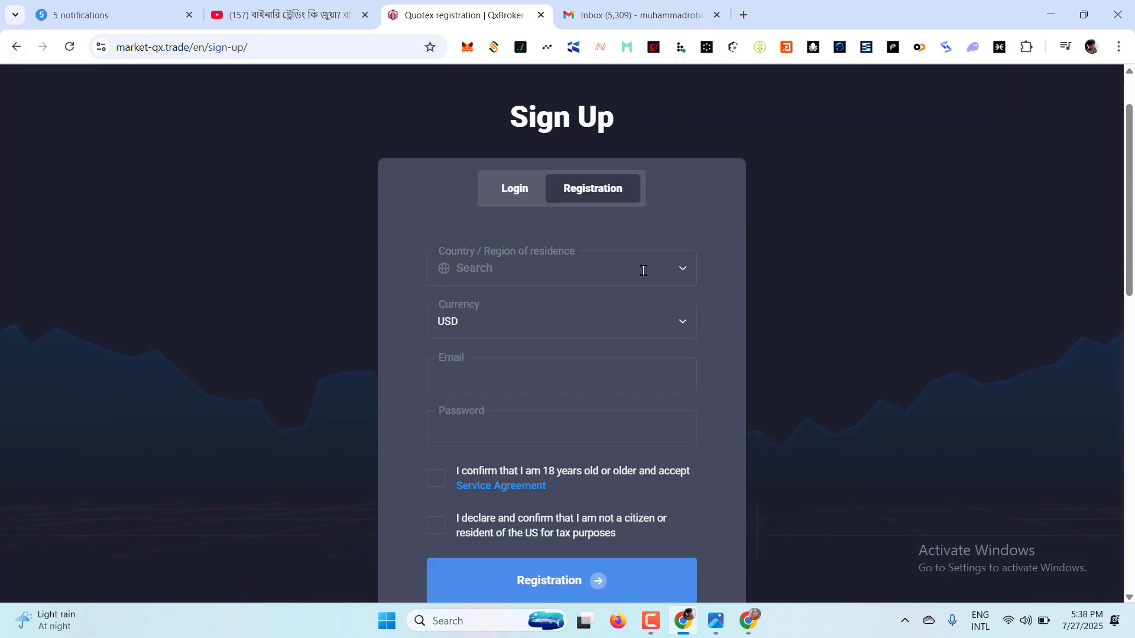
{"action": "left_click", "coordinate": [683, 269]}
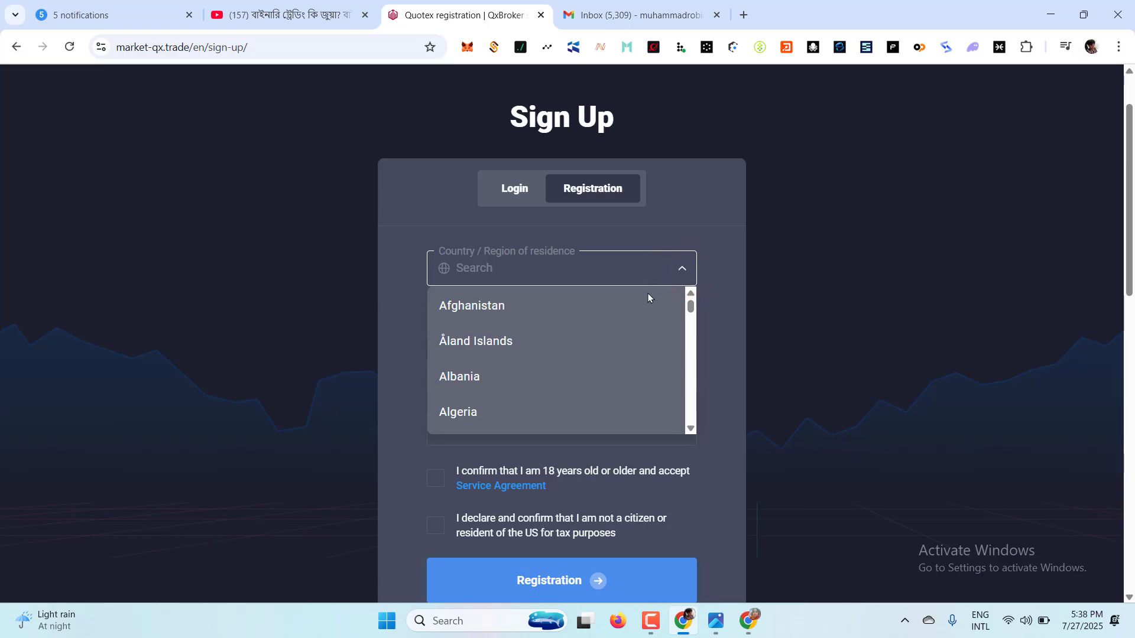
{"action": "scroll", "coordinate": [508, 331], "scroll_direction": "down", "scroll_amount": 10}
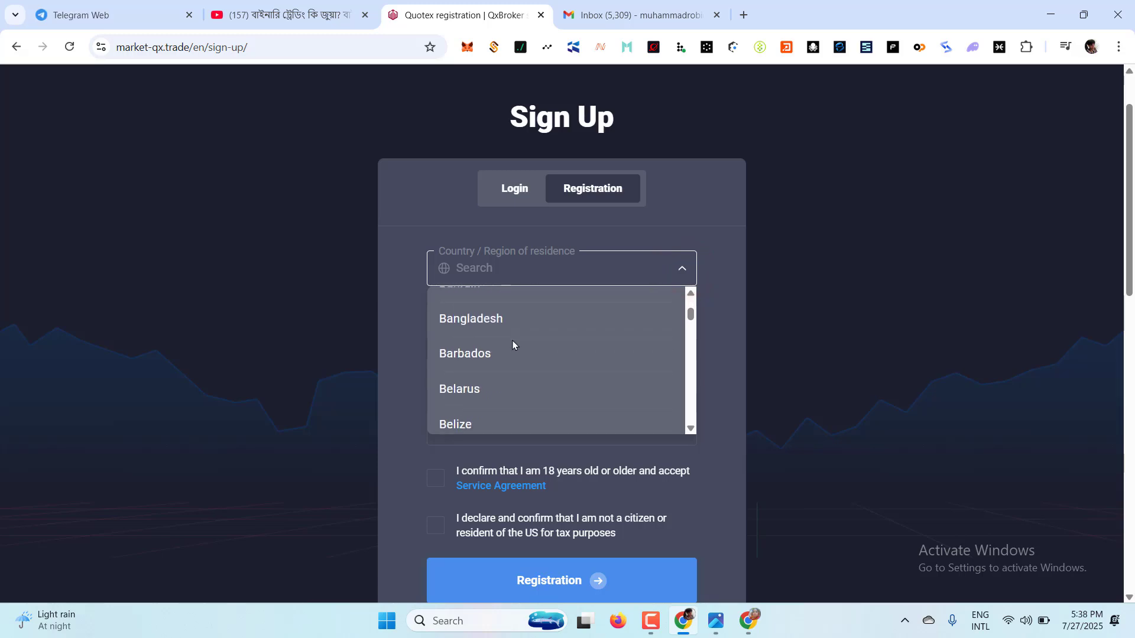
{"action": "left_click", "coordinate": [472, 322]}
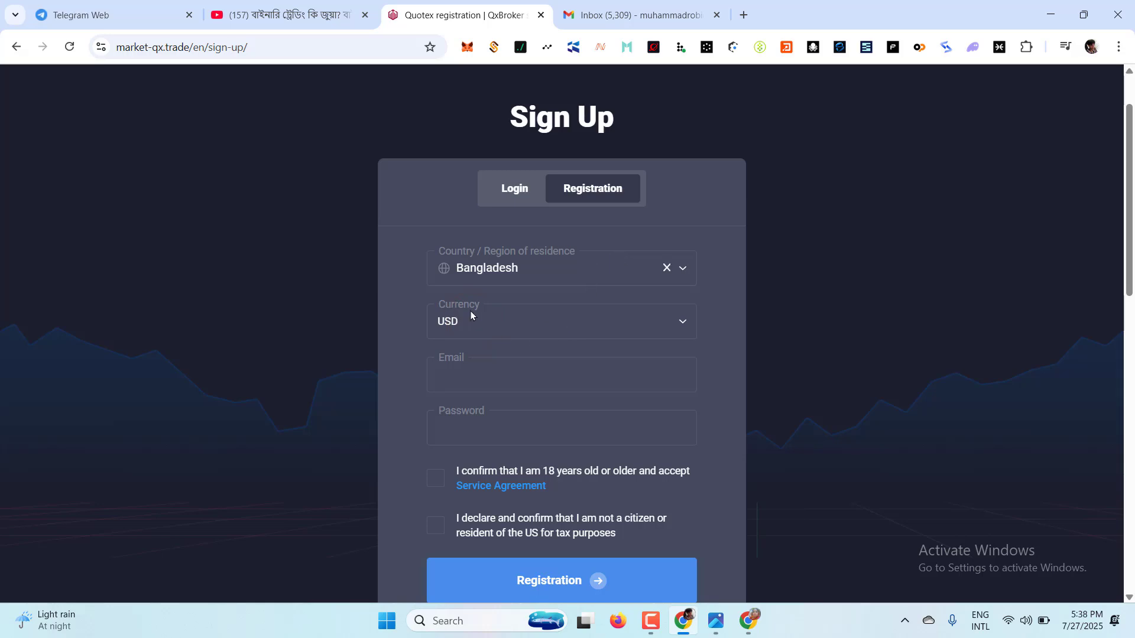
{"action": "left_click", "coordinate": [680, 323]}
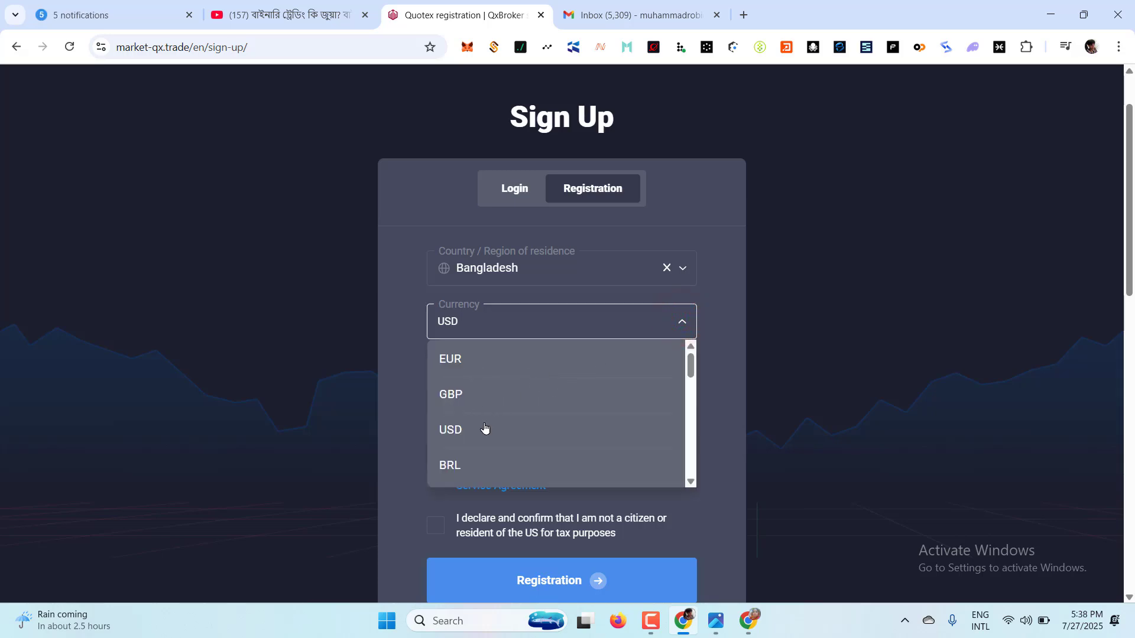
{"action": "left_click", "coordinate": [449, 431]}
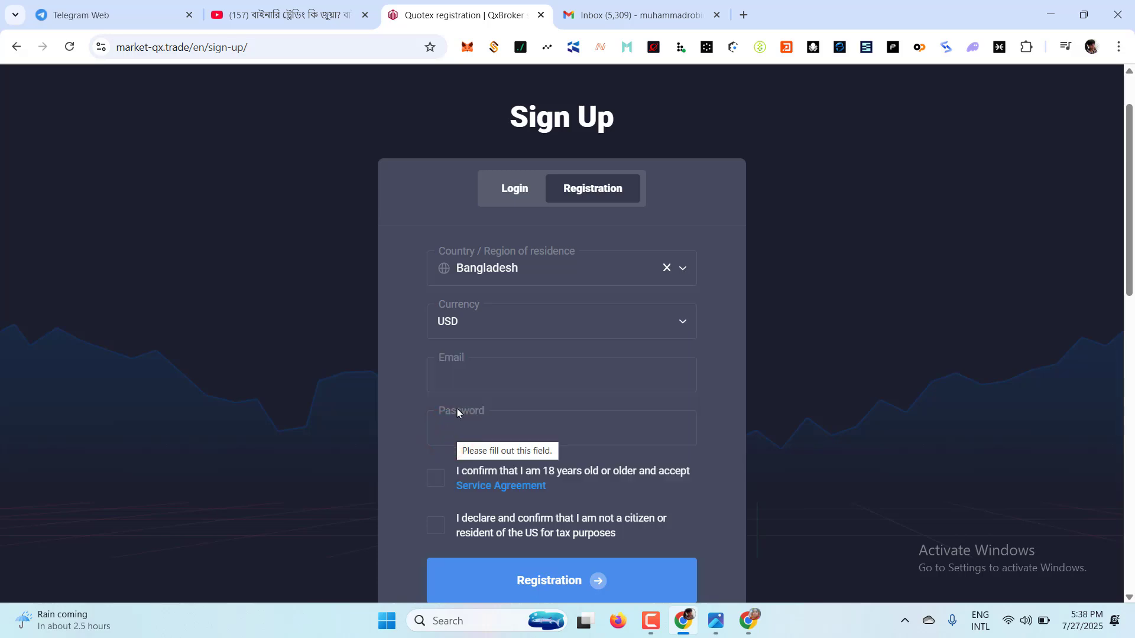
Accept the 18-or-older Service Agreement confirmation and the declaration of not being a US citizen or resident for tax purposes.
{"action": "left_click", "coordinate": [457, 377]}
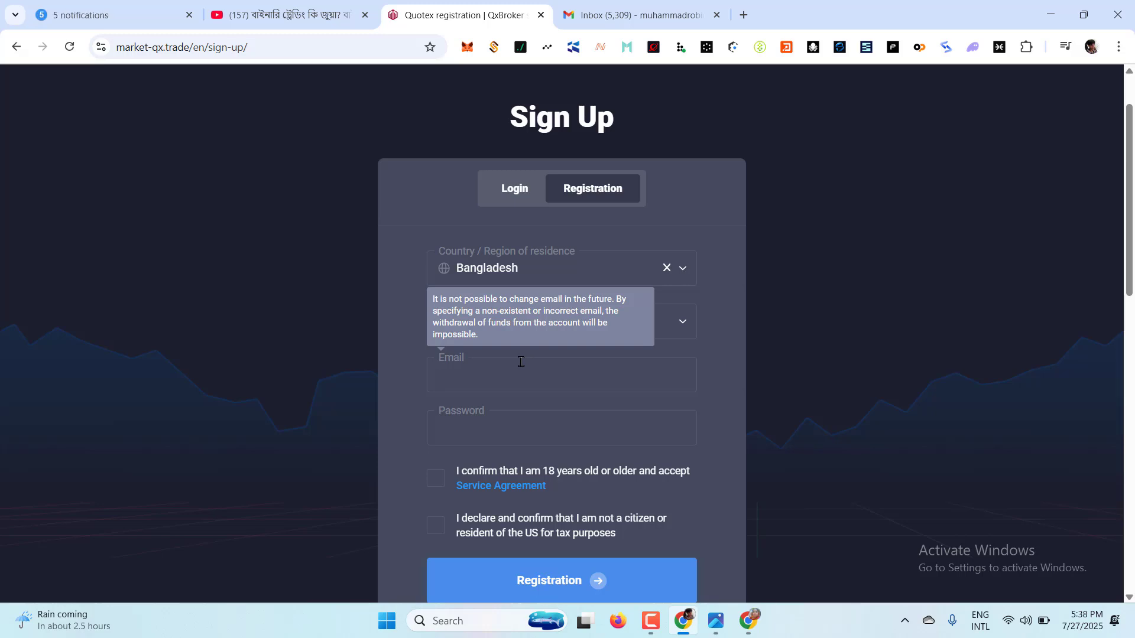
{"action": "left_click", "coordinate": [473, 420]}
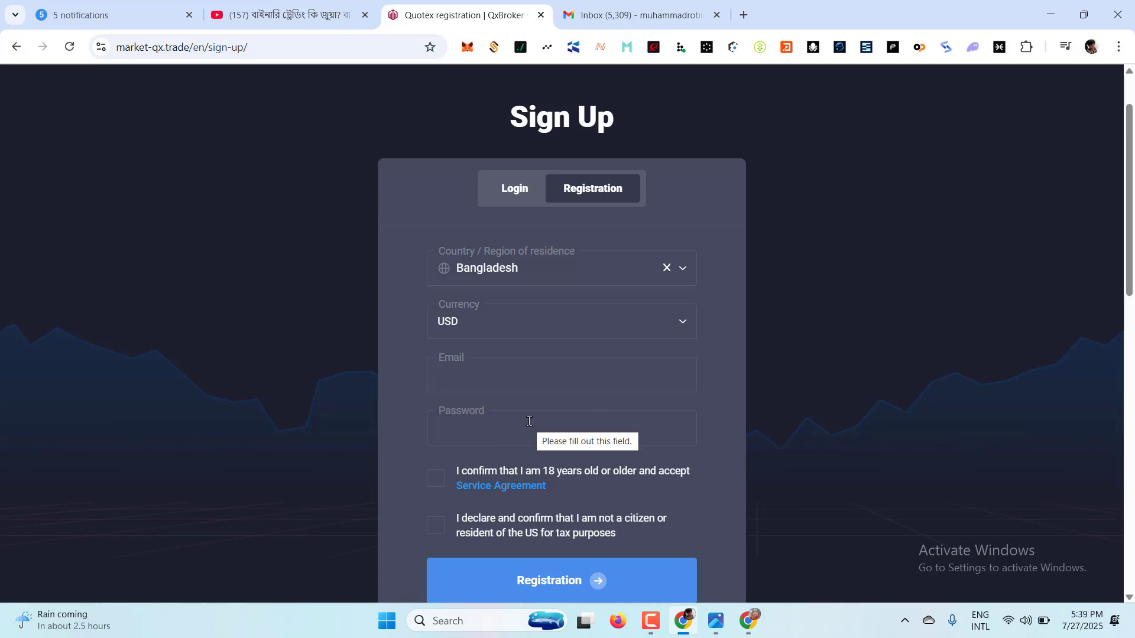
{"action": "scroll", "coordinate": [432, 415], "scroll_direction": "down", "scroll_amount": 1}
{"action": "left_click", "coordinate": [433, 406]}
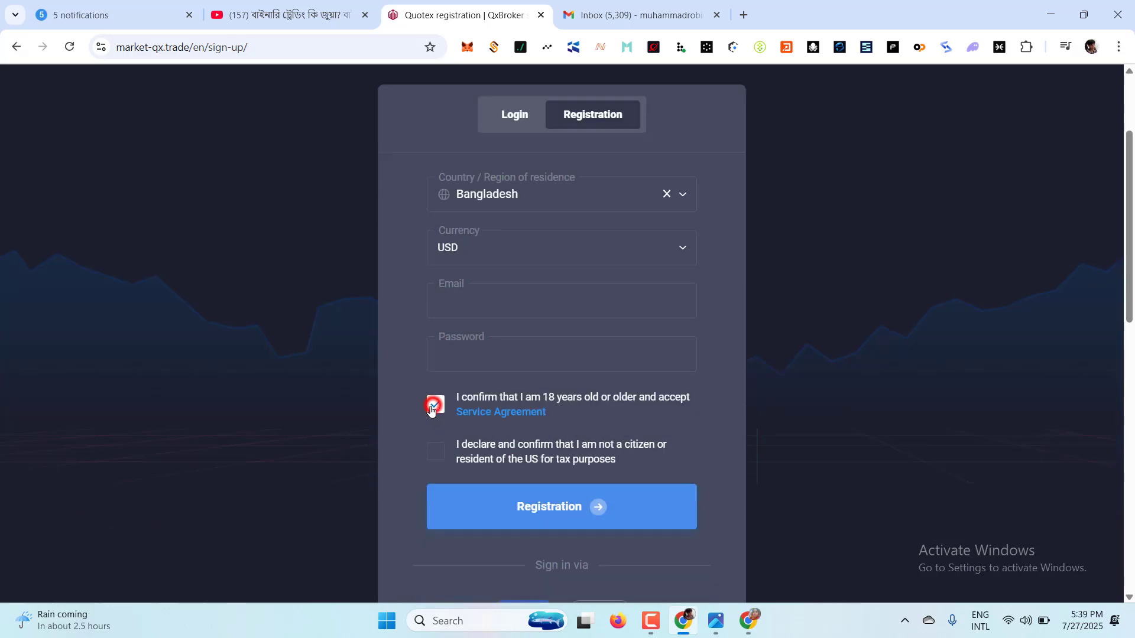
{"action": "left_click", "coordinate": [436, 453]}
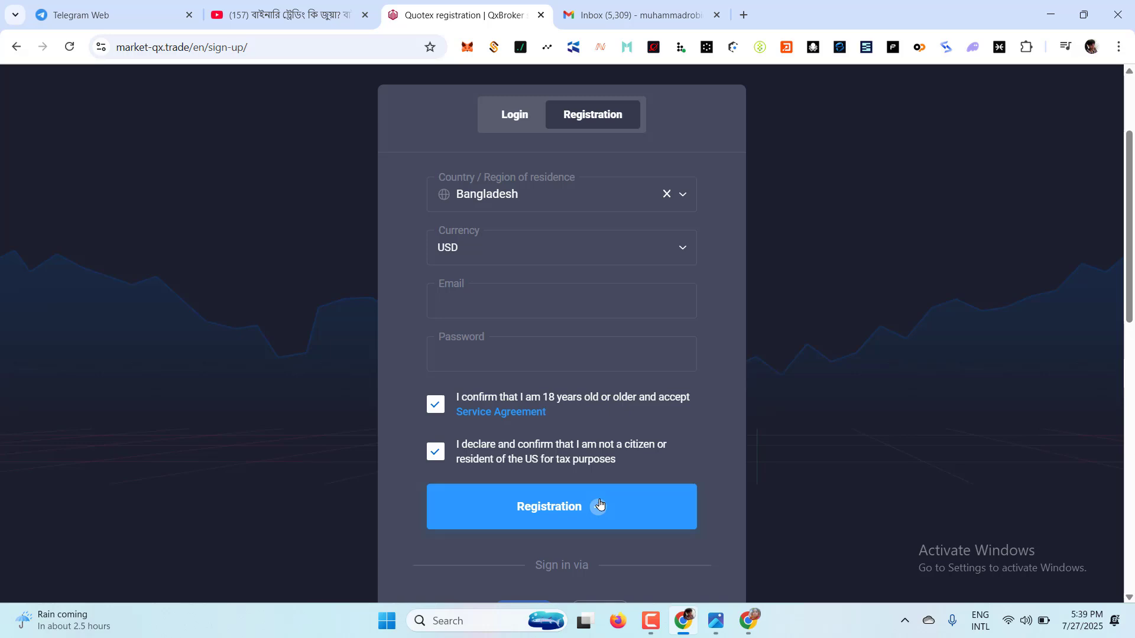
Try to submit the registration form, and switch to the login form for an existing account.
{"action": "left_click", "coordinate": [554, 512]}
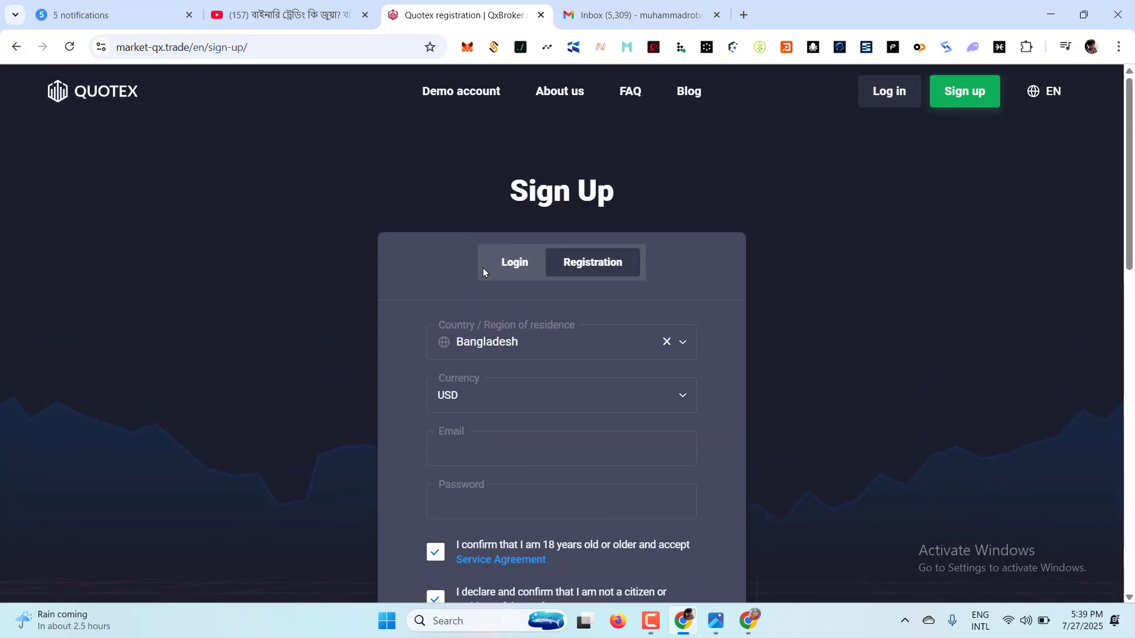
{"action": "left_click", "coordinate": [510, 261]}
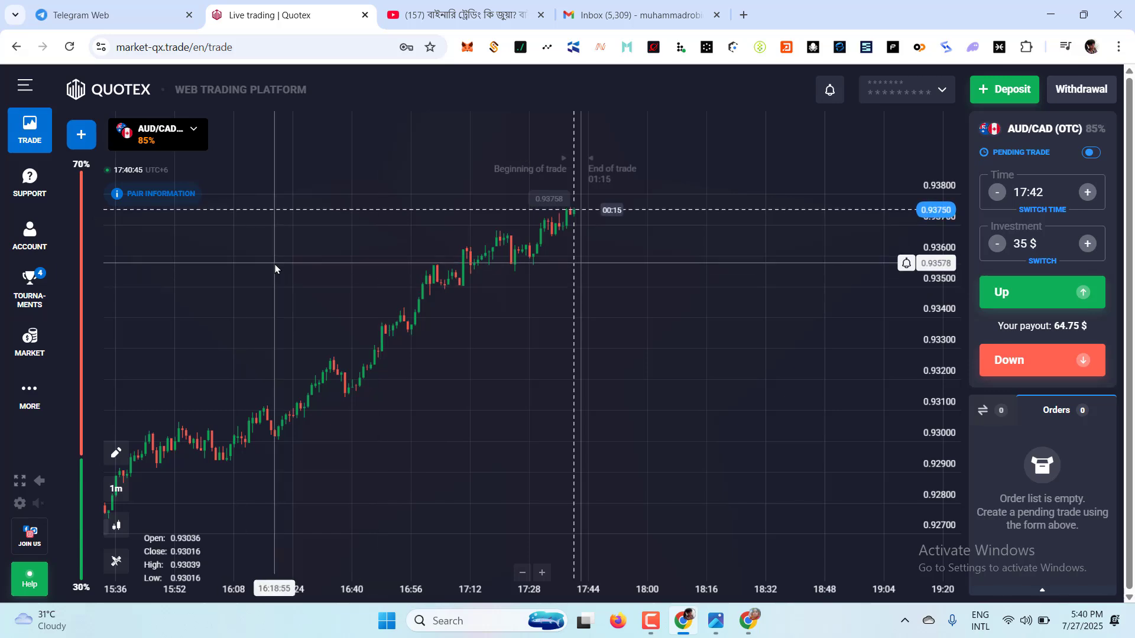
Switch to Gmail, find the Welcome to Quotex email and read its demo and real account information.
{"action": "left_click", "coordinate": [597, 15]}
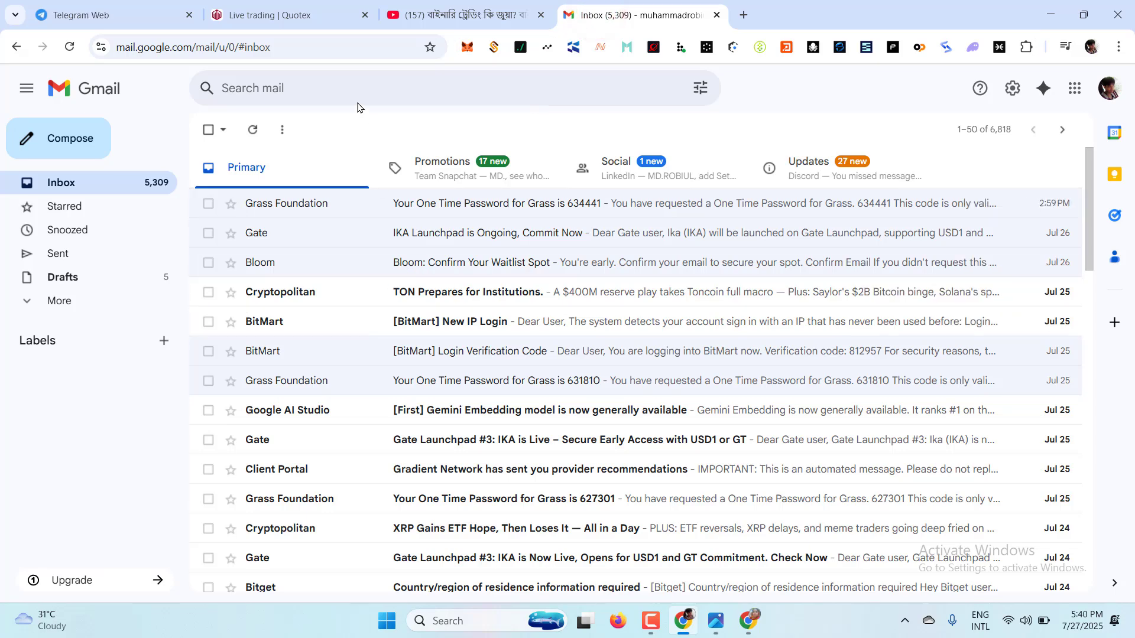
{"action": "left_click", "coordinate": [329, 82]}
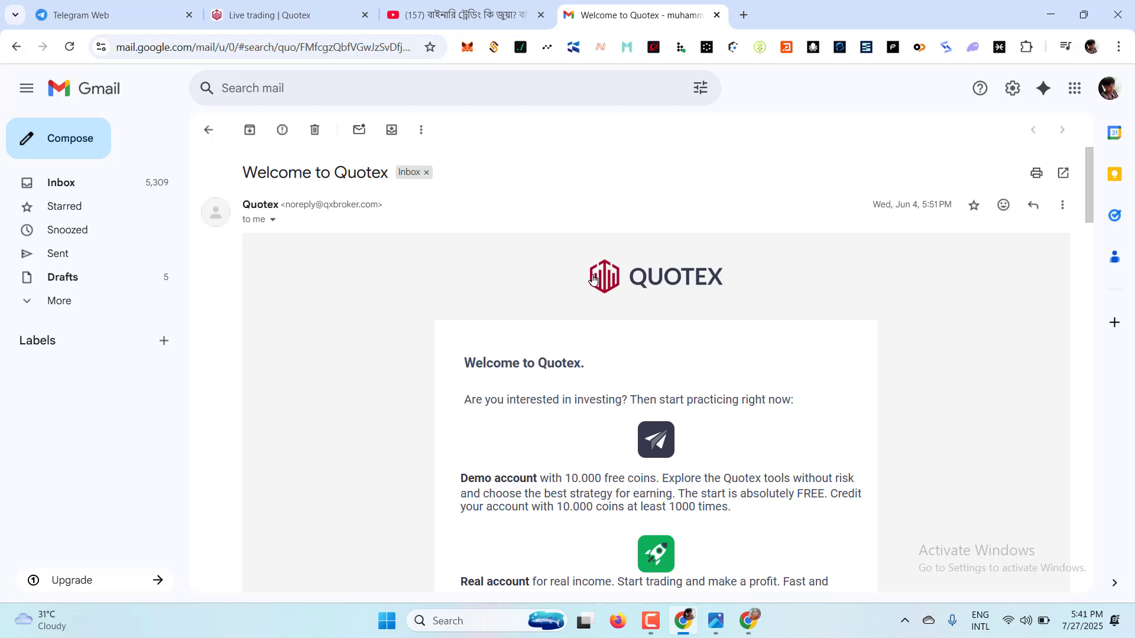
{"action": "scroll", "coordinate": [683, 342], "scroll_direction": "down", "scroll_amount": 1}
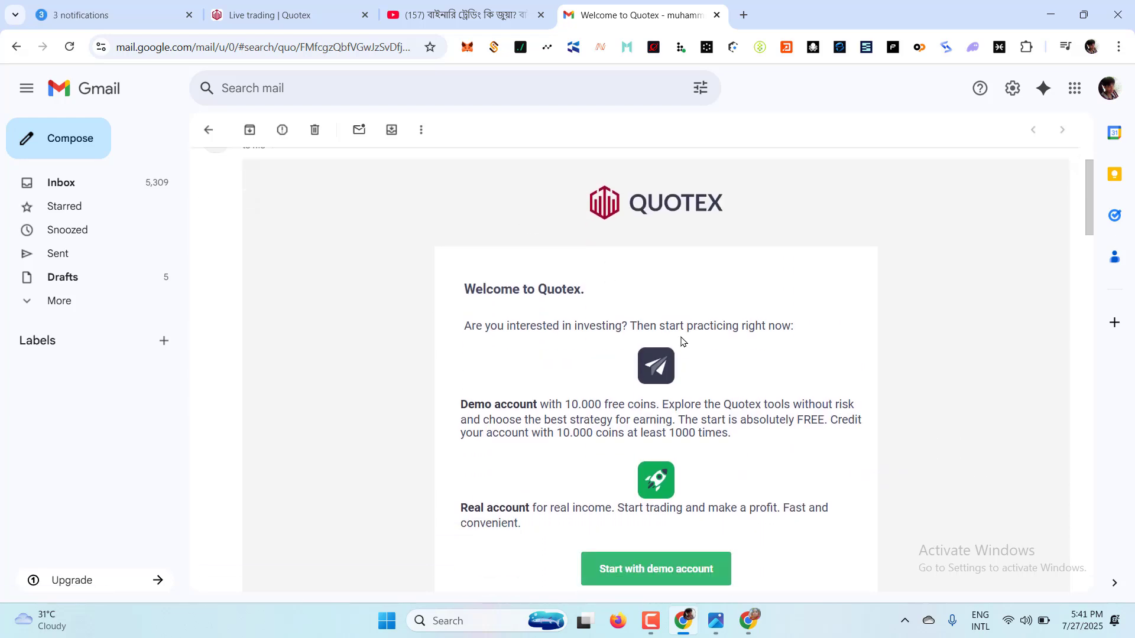
{"action": "scroll", "coordinate": [683, 341], "scroll_direction": "down", "scroll_amount": 1}
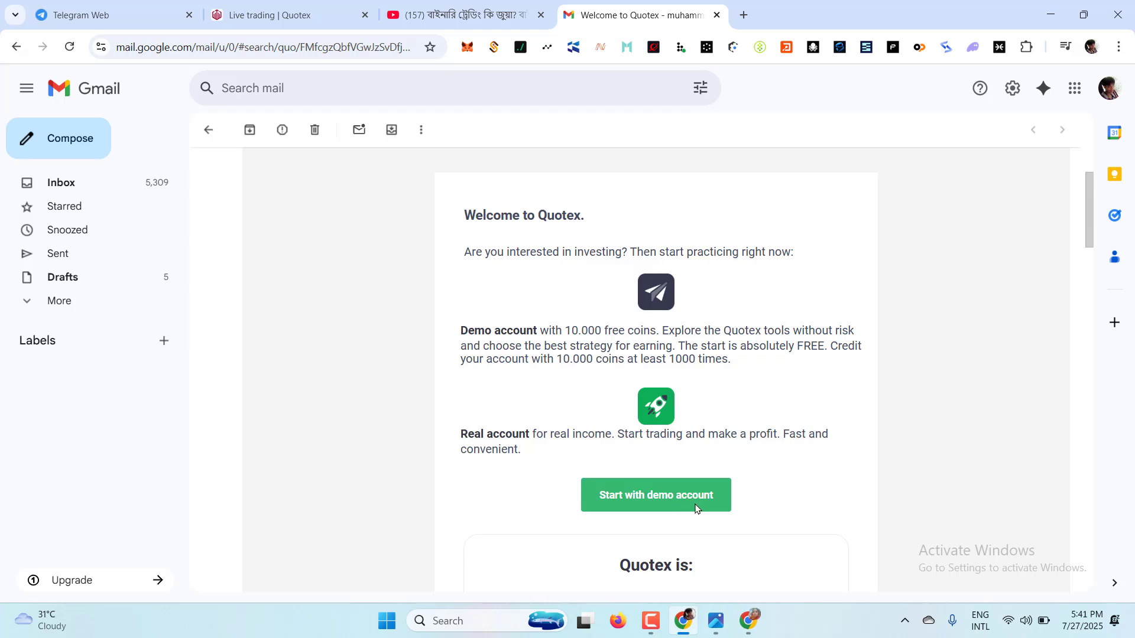
{"action": "scroll", "coordinate": [692, 505], "scroll_direction": "up", "scroll_amount": 1}
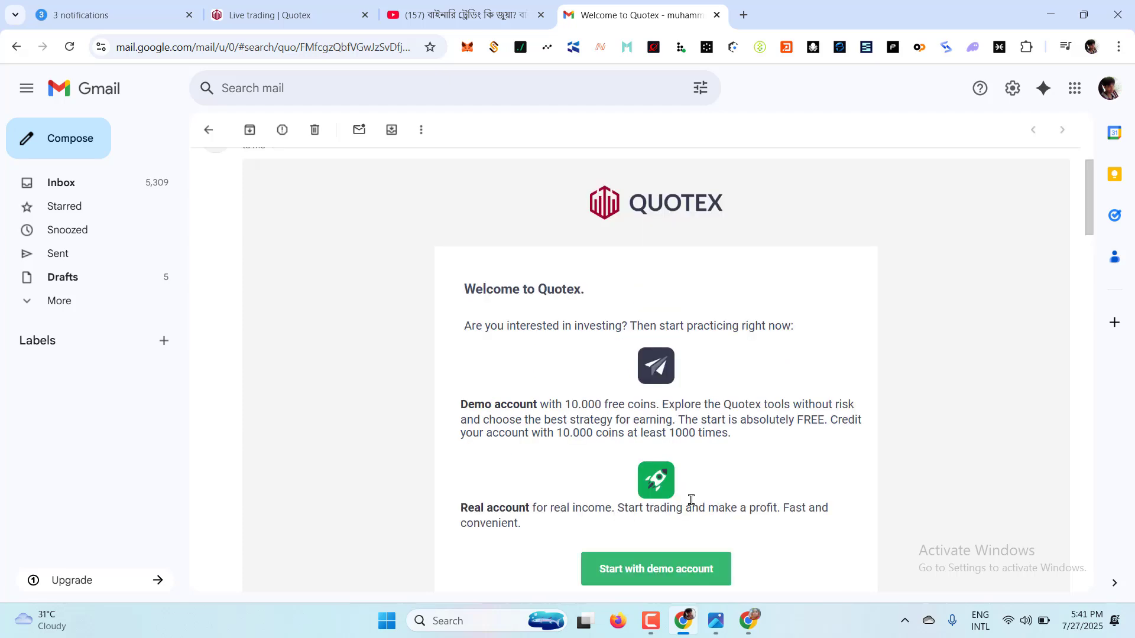
Switch back to Quotex, open the account settings and review the personal data, documents verification and security sections.
{"action": "left_click", "coordinate": [304, 13]}
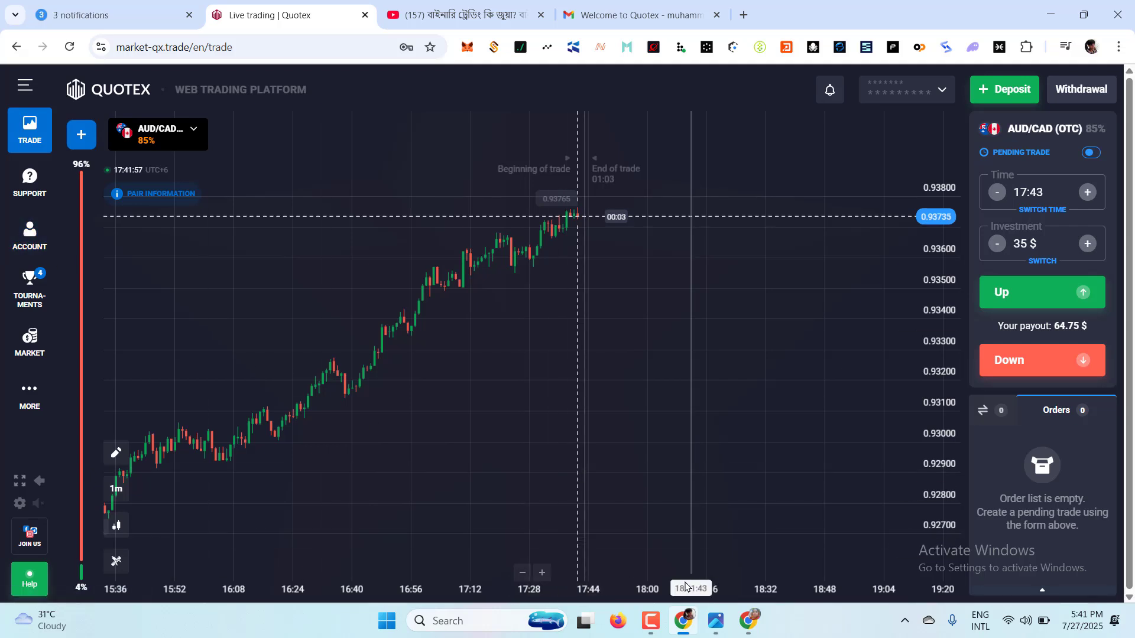
{"action": "left_click", "coordinate": [27, 240]}
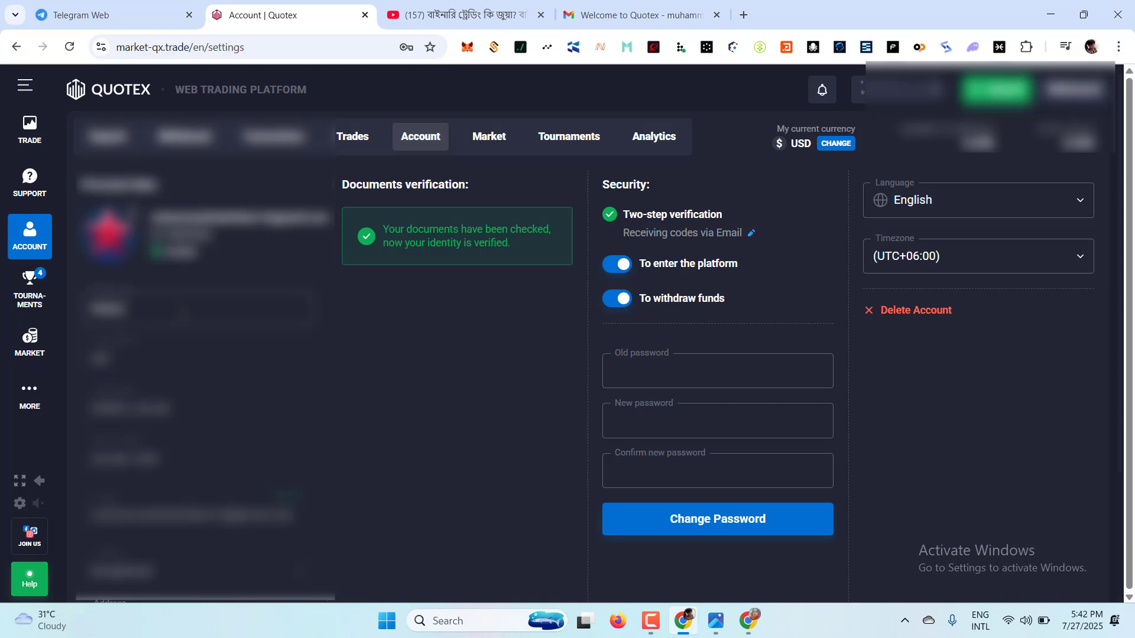
{"action": "scroll", "coordinate": [567, 331], "scroll_direction": "down", "scroll_amount": 1}
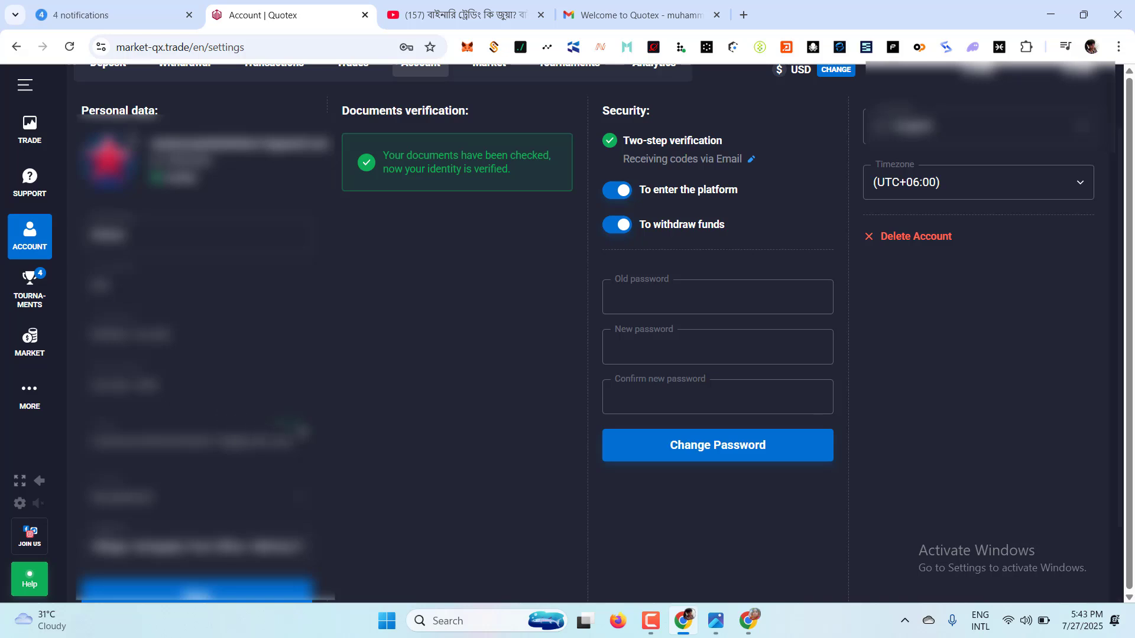
{"action": "scroll", "coordinate": [261, 346], "scroll_direction": "down", "scroll_amount": 2}
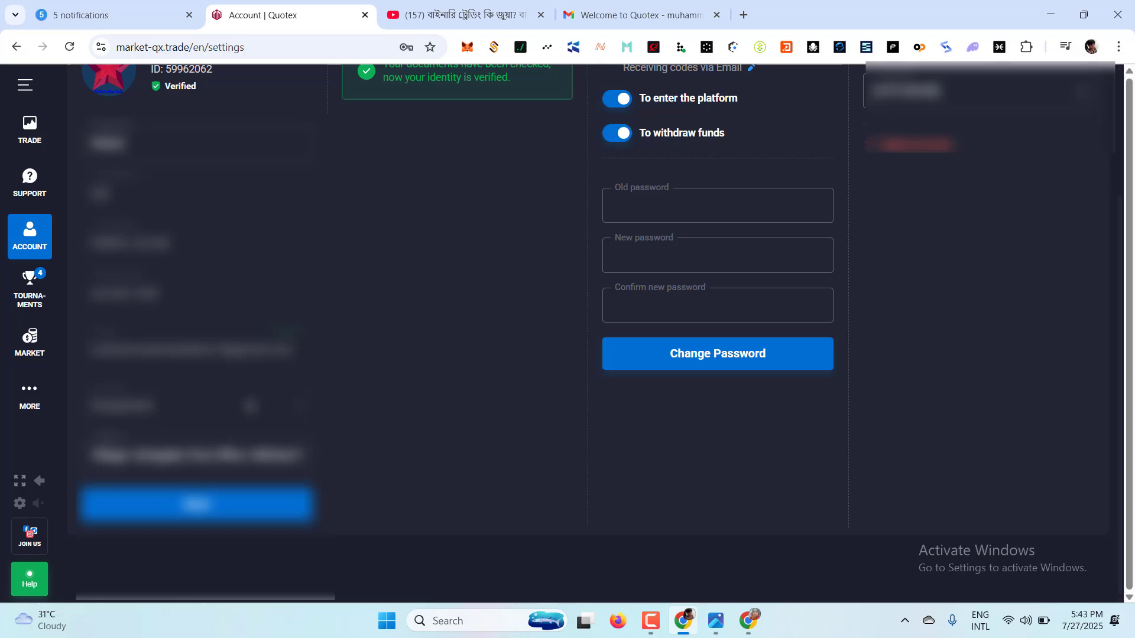
{"action": "scroll", "coordinate": [346, 412], "scroll_direction": "up", "scroll_amount": 3}
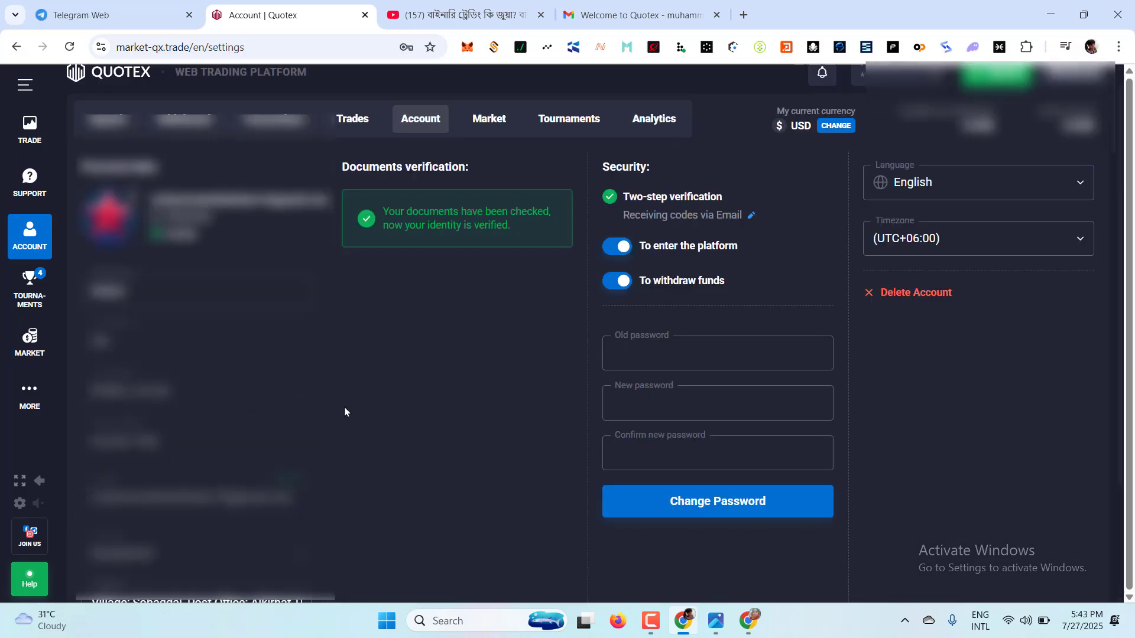
{"action": "scroll", "coordinate": [335, 391], "scroll_direction": "down", "scroll_amount": 1}
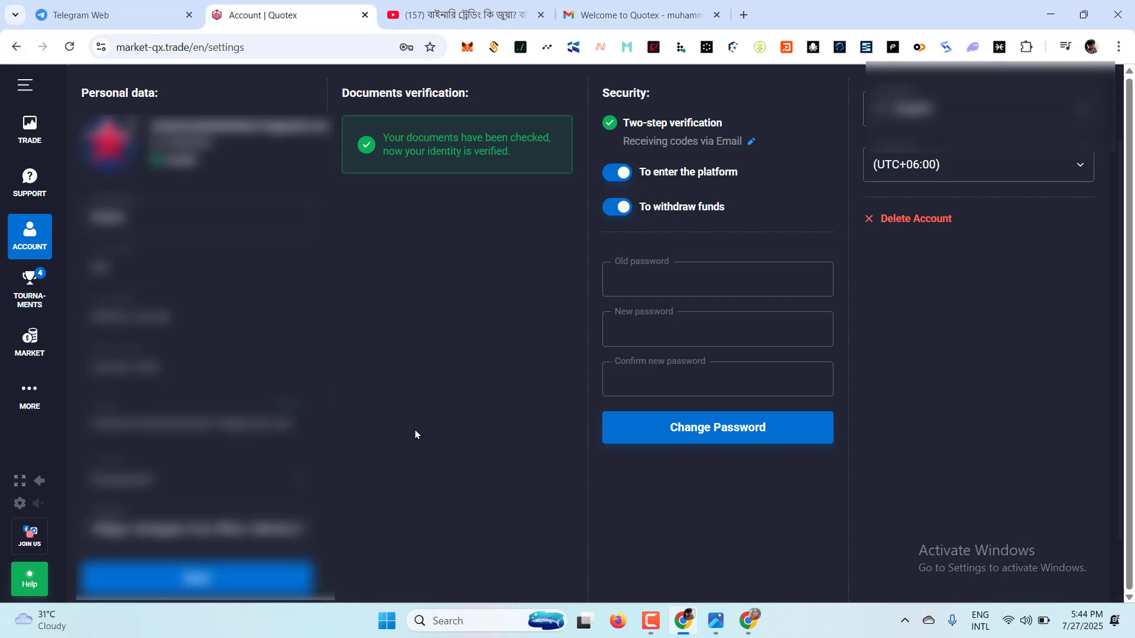
{"action": "scroll", "coordinate": [423, 429], "scroll_direction": "up", "scroll_amount": 2}
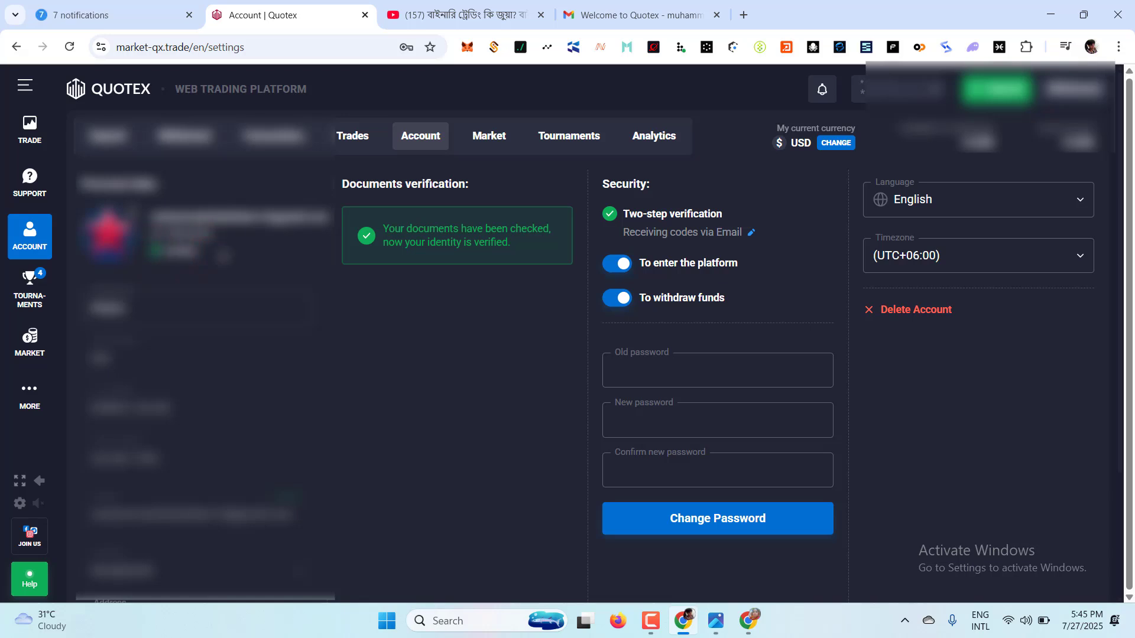
{"action": "scroll", "coordinate": [495, 385], "scroll_direction": "down", "scroll_amount": 3}
{"action": "scroll", "coordinate": [532, 401], "scroll_direction": "up", "scroll_amount": 1}
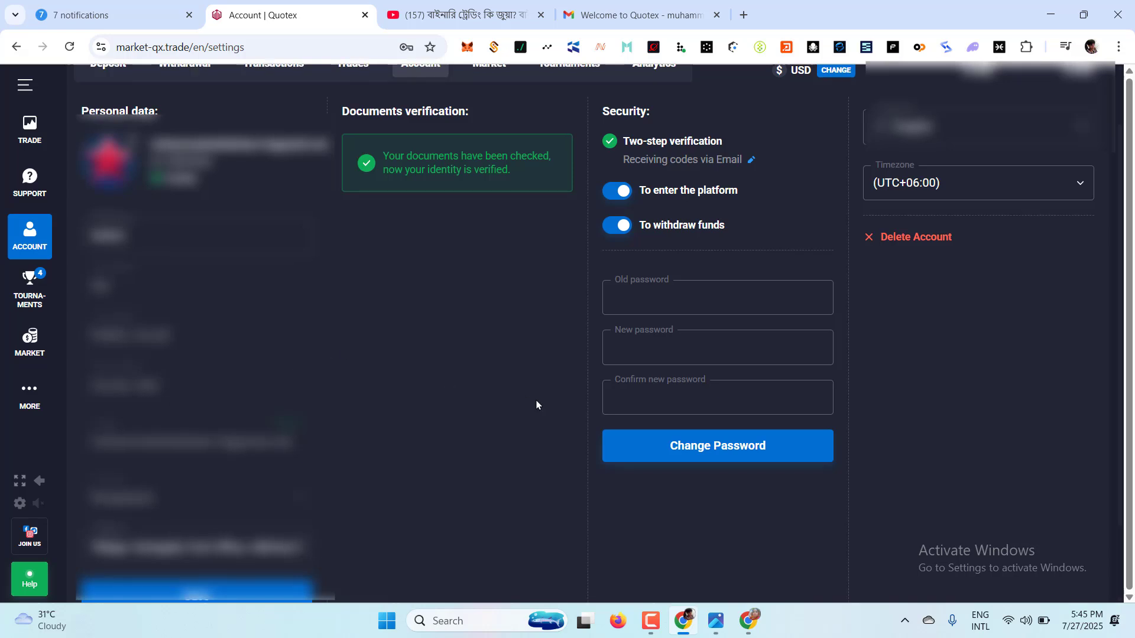
{"action": "scroll", "coordinate": [536, 405], "scroll_direction": "up", "scroll_amount": 1}
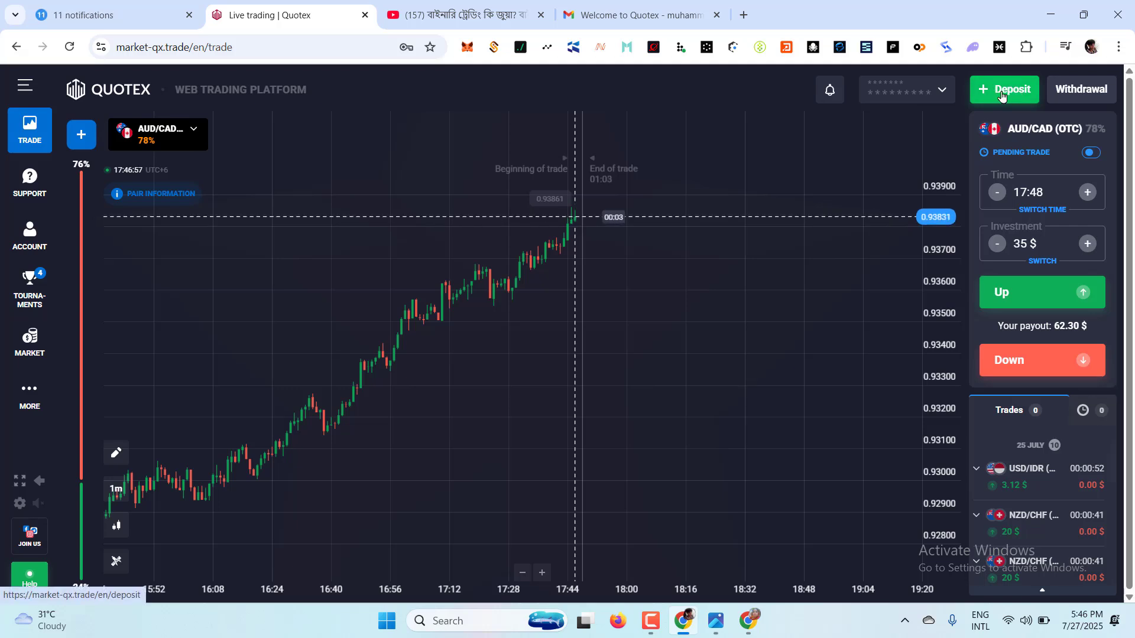
Open the account settings, go to the deposit page and review the available cryptocurrency and e-payment methods.
{"action": "left_click", "coordinate": [25, 237]}
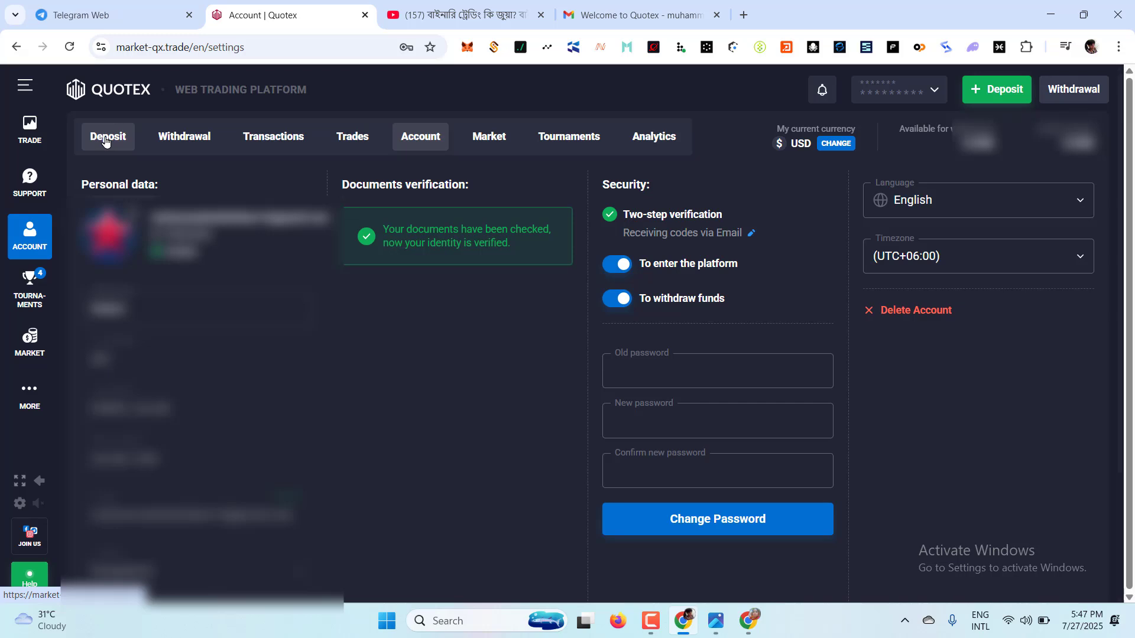
{"action": "left_click", "coordinate": [985, 88]}
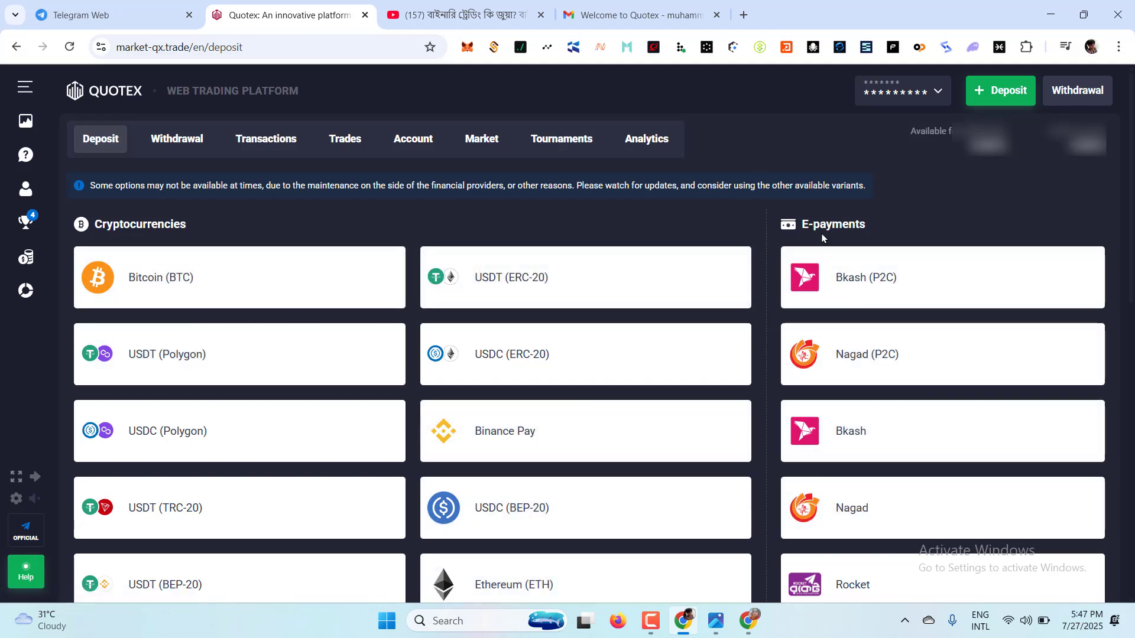
{"action": "scroll", "coordinate": [831, 273], "scroll_direction": "down", "scroll_amount": 1}
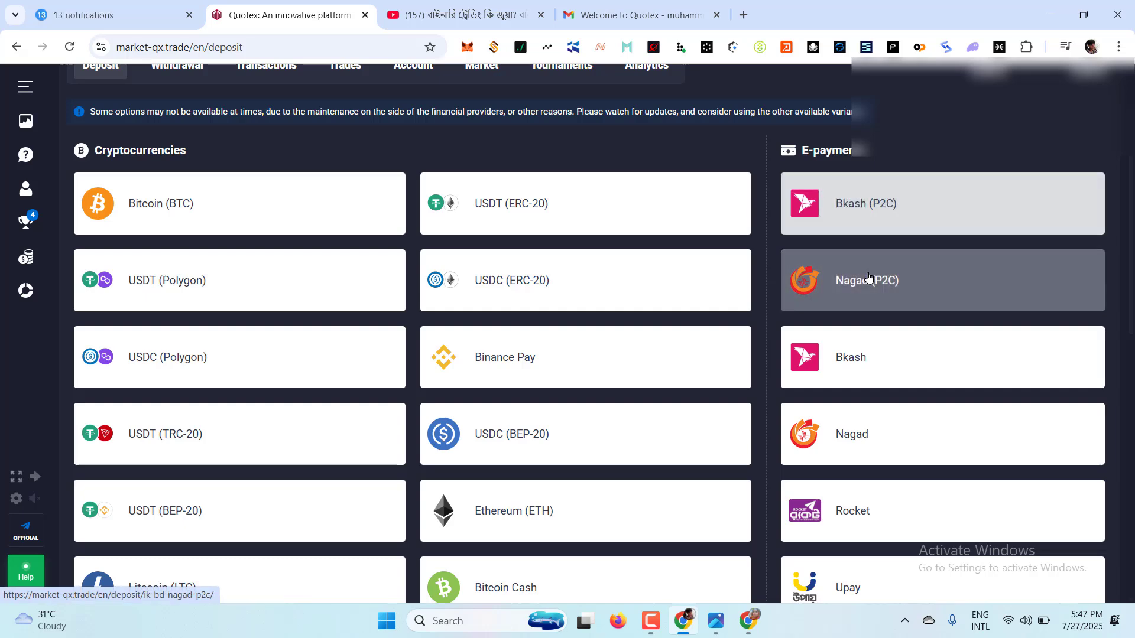
{"action": "scroll", "coordinate": [1047, 331], "scroll_direction": "up", "scroll_amount": 1}
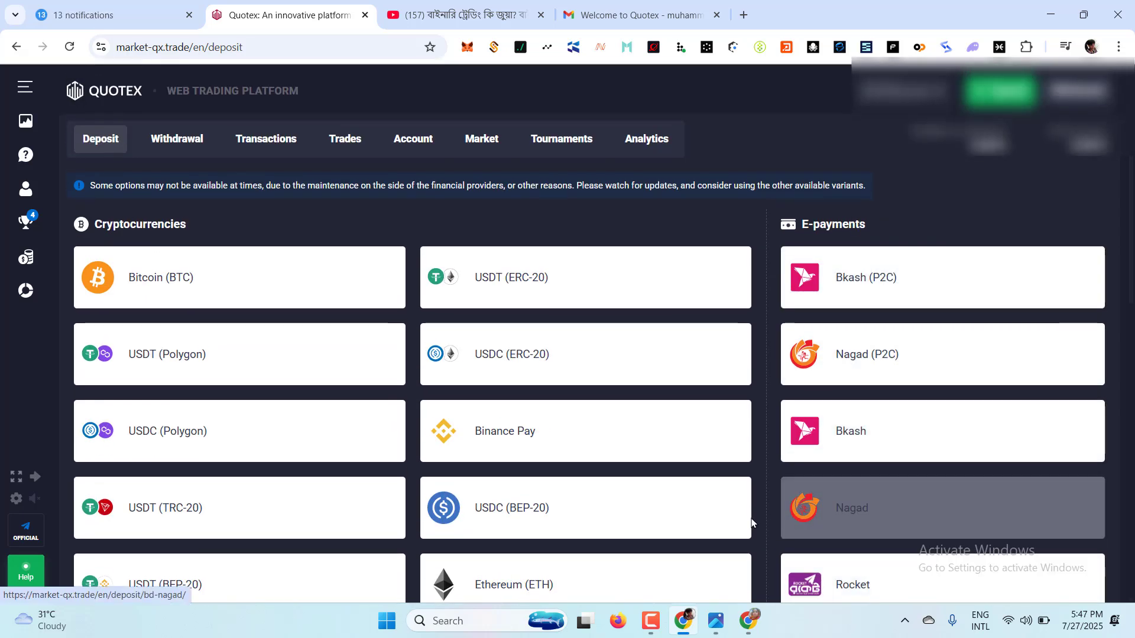
{"action": "scroll", "coordinate": [186, 228], "scroll_direction": "down", "scroll_amount": 1}
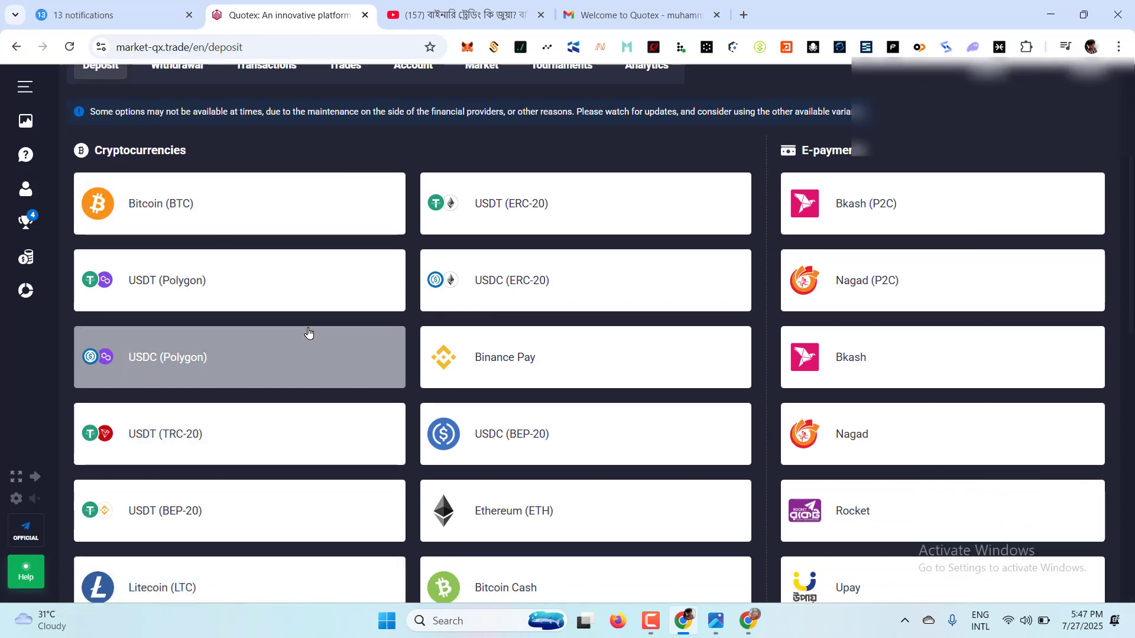
{"action": "scroll", "coordinate": [244, 339], "scroll_direction": "down", "scroll_amount": 1}
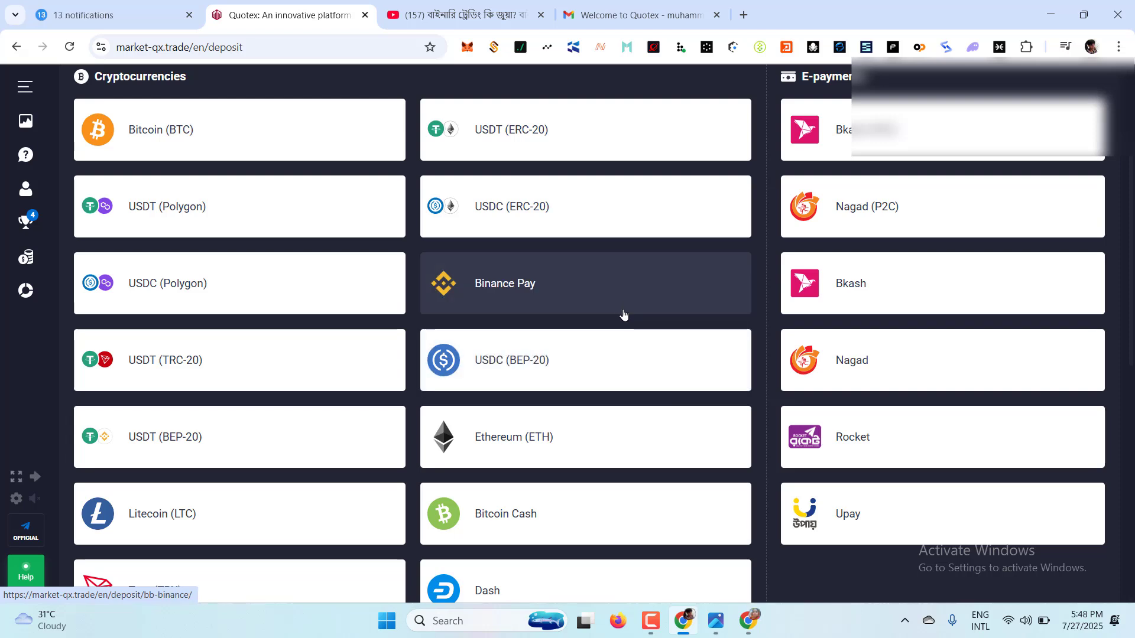
Choose Binance Pay as the deposit method and review the minimum deposit and withdrawal amounts.
{"action": "left_click", "coordinate": [496, 283]}
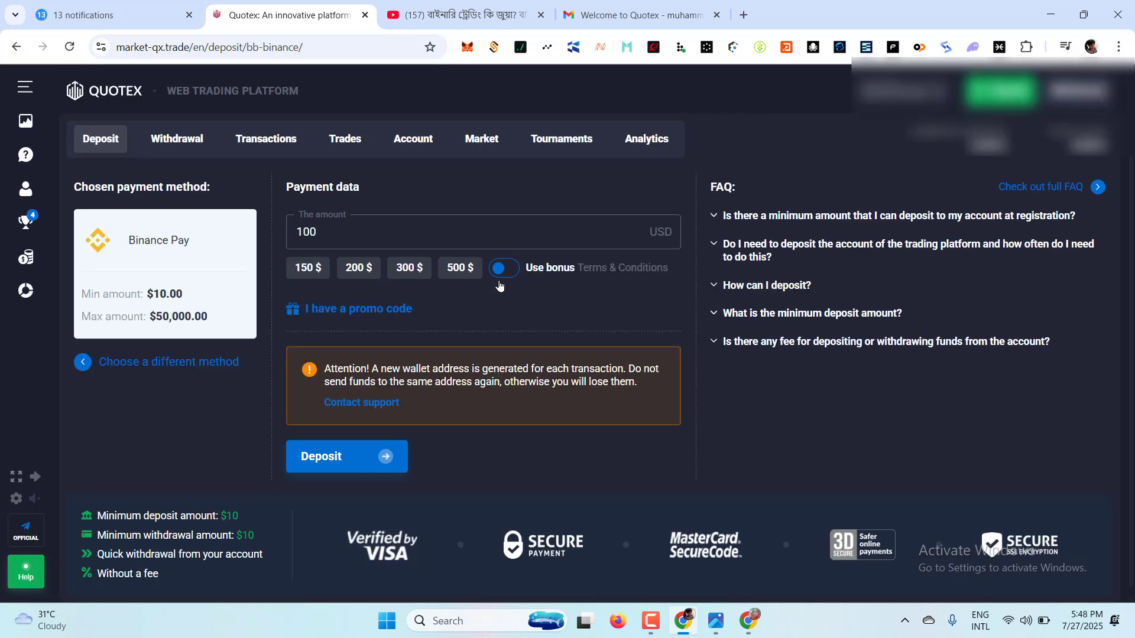
{"action": "scroll", "coordinate": [353, 309], "scroll_direction": "down", "scroll_amount": 1}
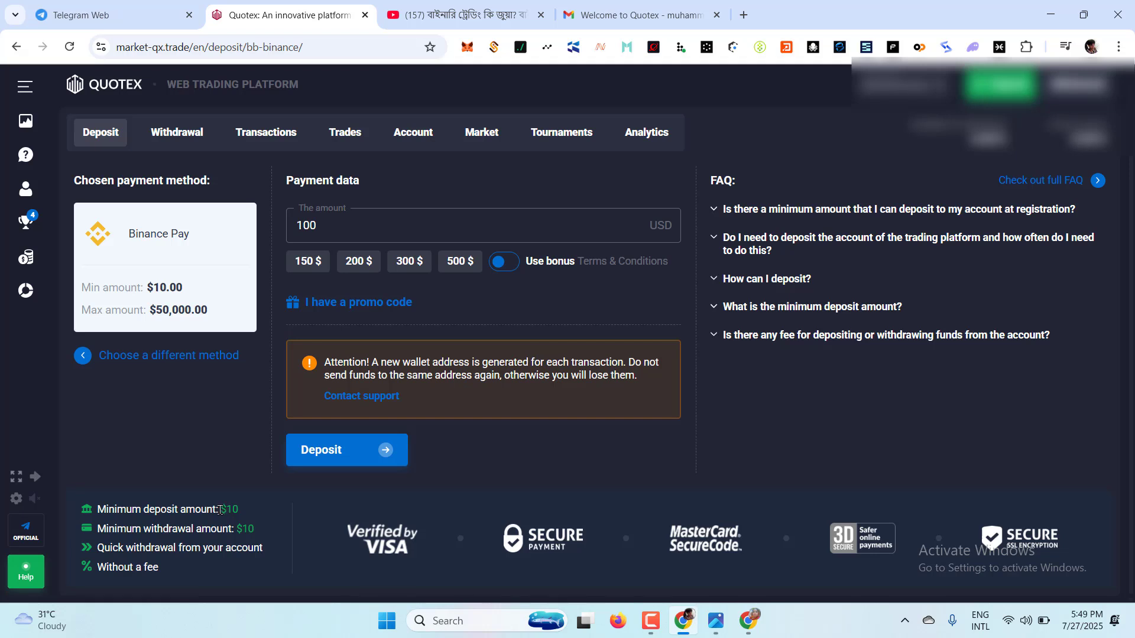
{"action": "left_click_drag", "start_coordinate": [220, 510], "coordinate": [258, 510]}
{"action": "left_click", "coordinate": [255, 505]}
{"action": "mouse_move", "coordinate": [98, 527]}
{"action": "left_mouse_down"}
{"action": "mouse_move", "coordinate": [167, 524]}
{"action": "mouse_move", "coordinate": [107, 525]}
{"action": "left_mouse_up"}
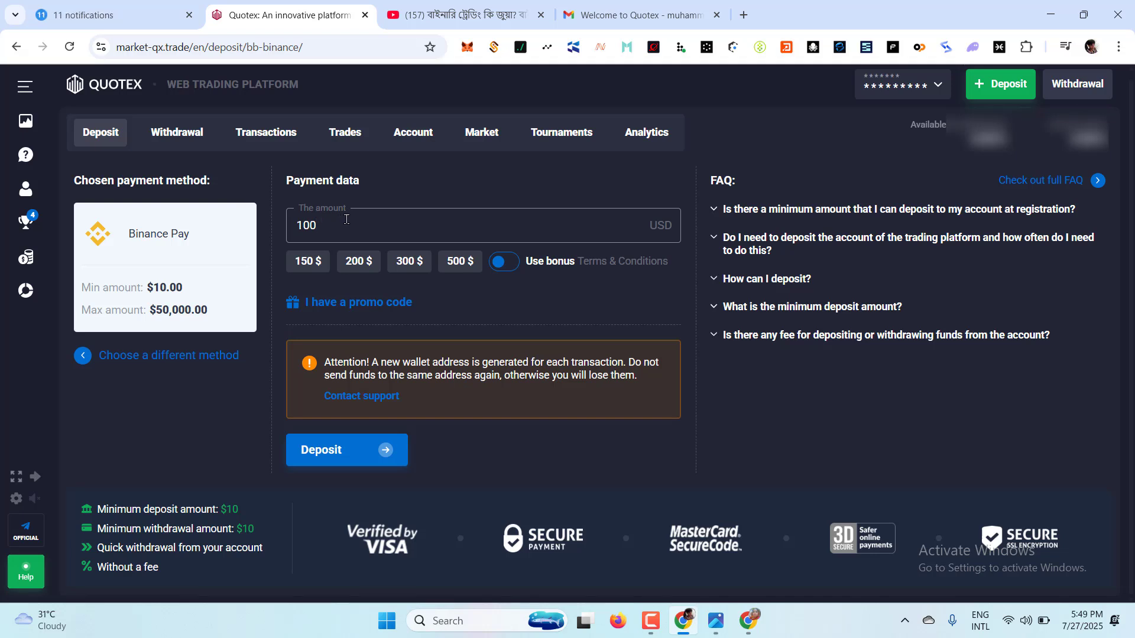
Set the deposit amount to 10 USD and enable the use of a bonus.
{"action": "key", "text": "BackSpace"}
{"action": "key", "text": "BackSpace"}
{"action": "type", "text": "0"}
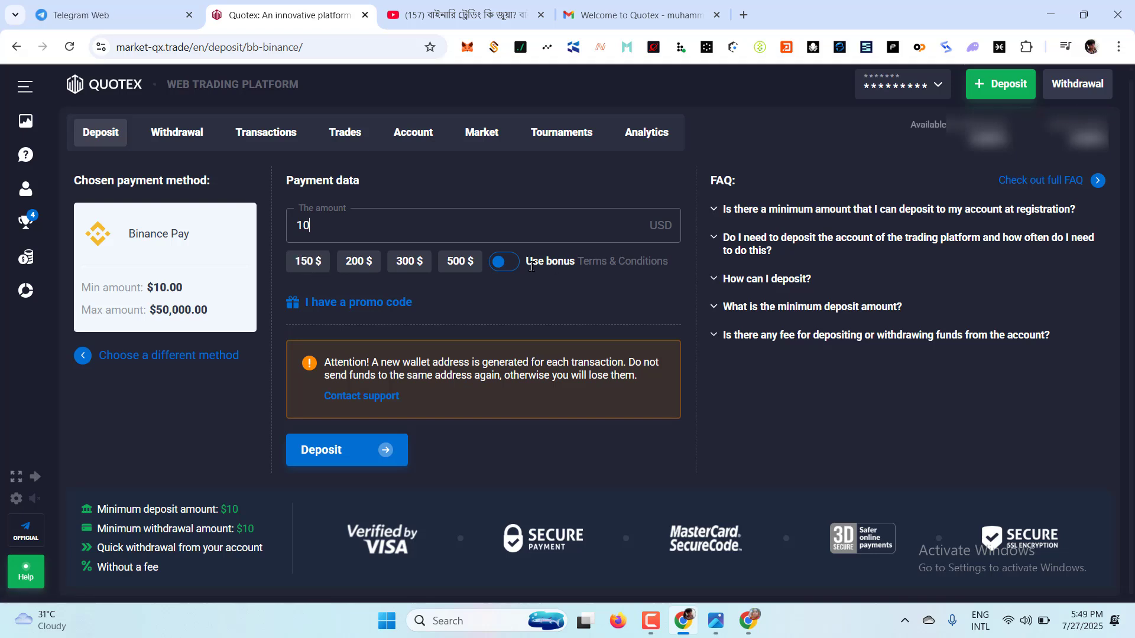
{"action": "left_click", "coordinate": [502, 263]}
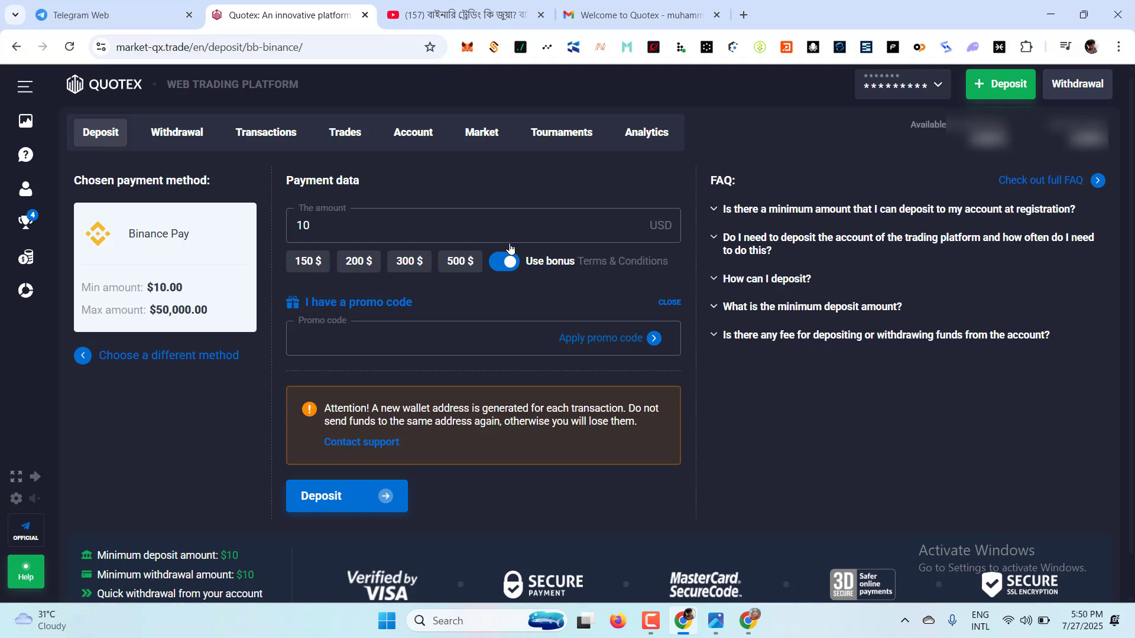
{"action": "left_click", "coordinate": [500, 267]}
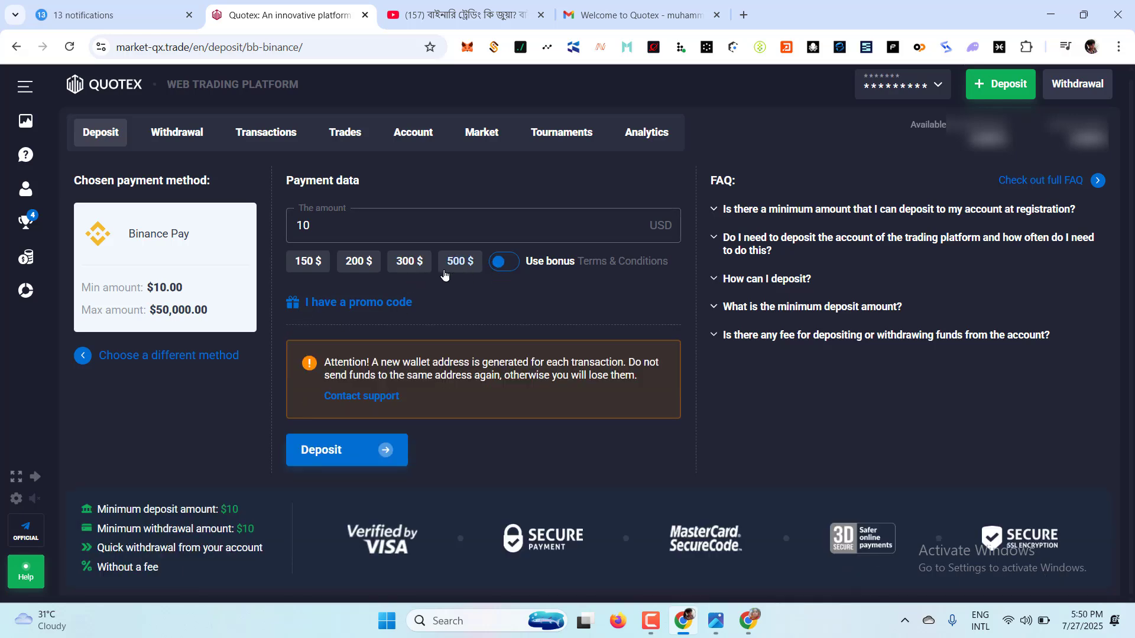
{"action": "left_click", "coordinate": [499, 264]}
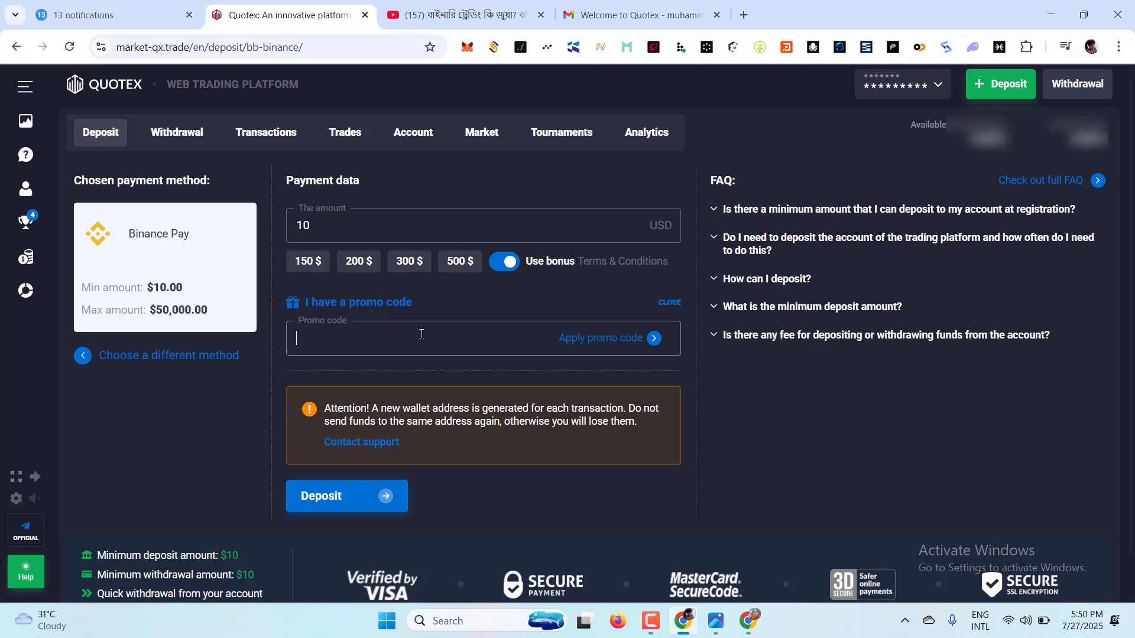
Set the deposit amount to 12 USD, leave the promo code empty and submit the Binance Pay deposit.
{"action": "scroll", "coordinate": [422, 334], "scroll_direction": "up", "scroll_amount": 1}
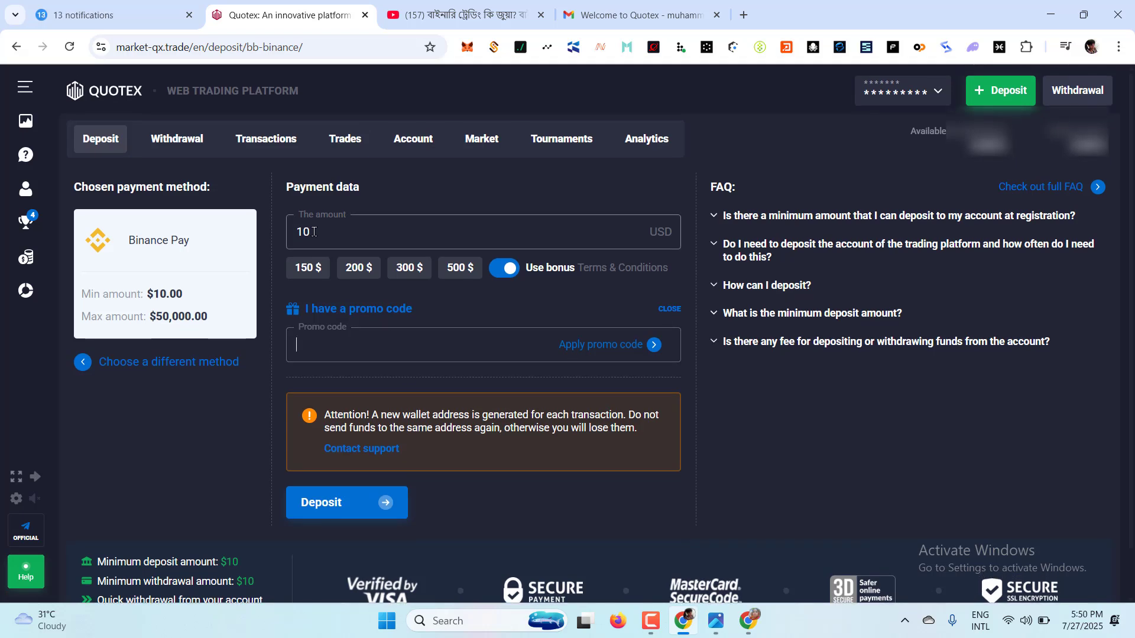
{"action": "left_click", "coordinate": [338, 236]}
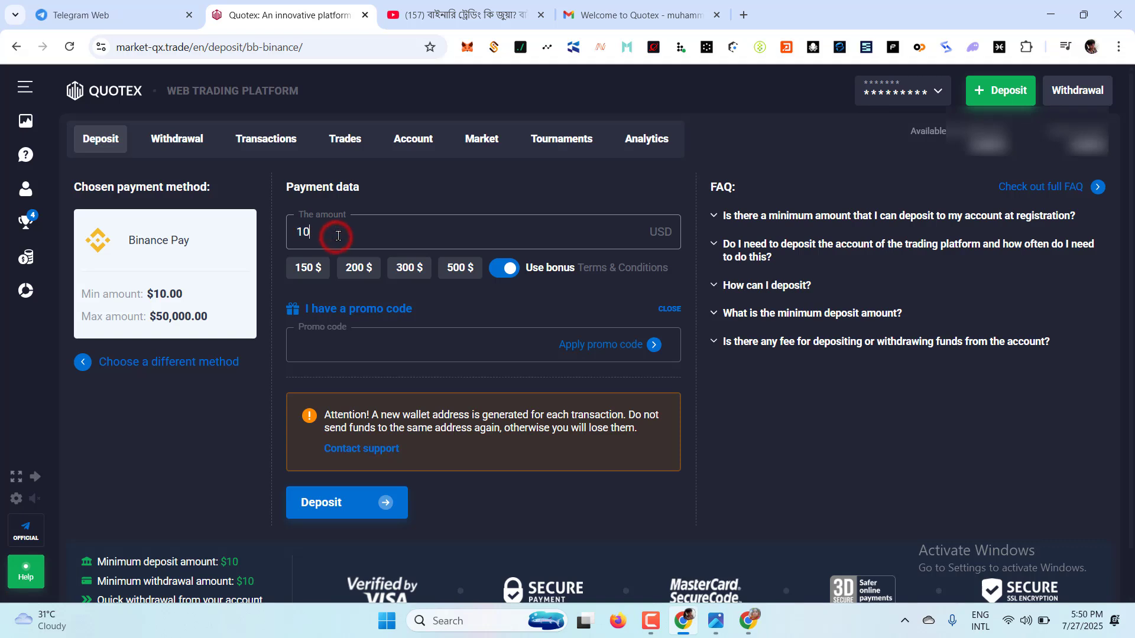
{"action": "key", "text": "BackSpace"}
{"action": "type", "text": "2"}
{"action": "left_click", "coordinate": [345, 342]}
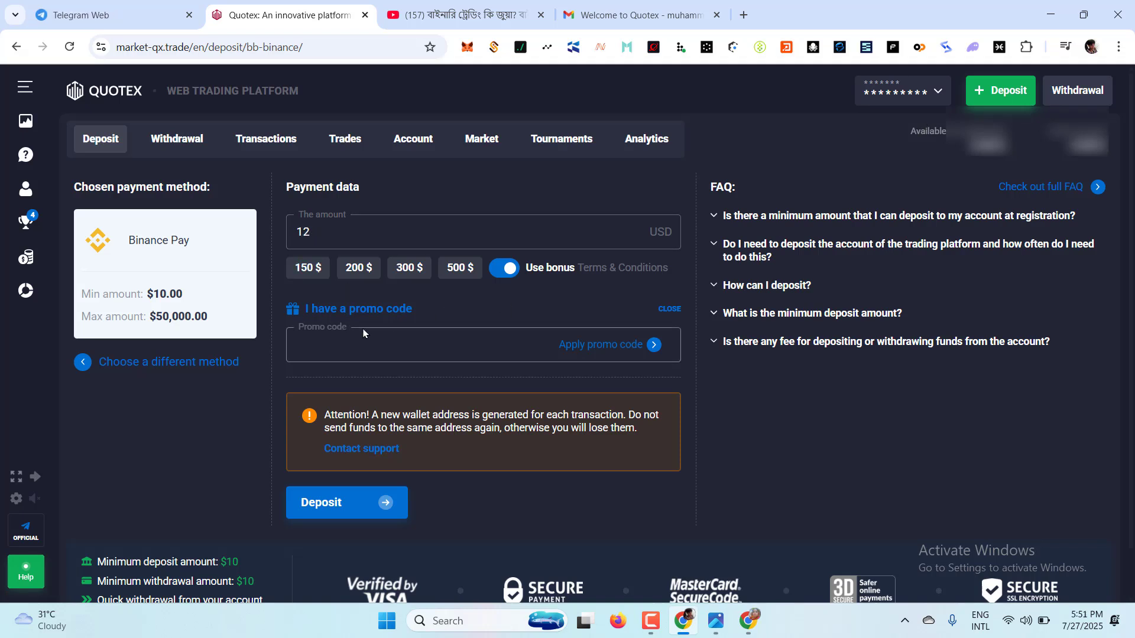
{"action": "scroll", "coordinate": [381, 334], "scroll_direction": "down", "scroll_amount": 1}
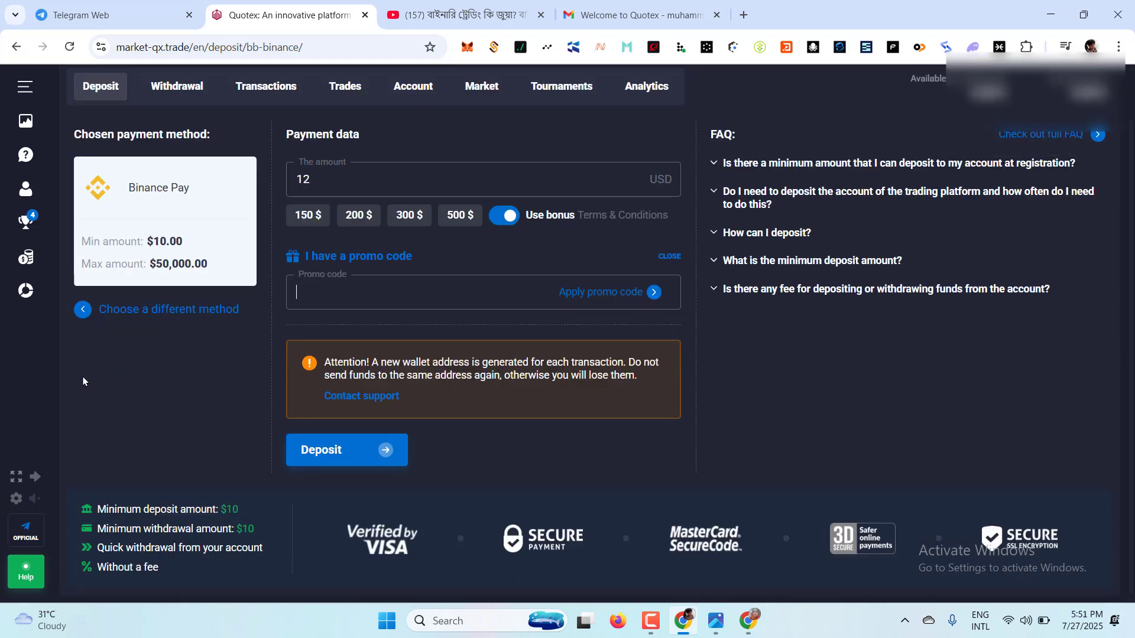
{"action": "left_click", "coordinate": [331, 456]}
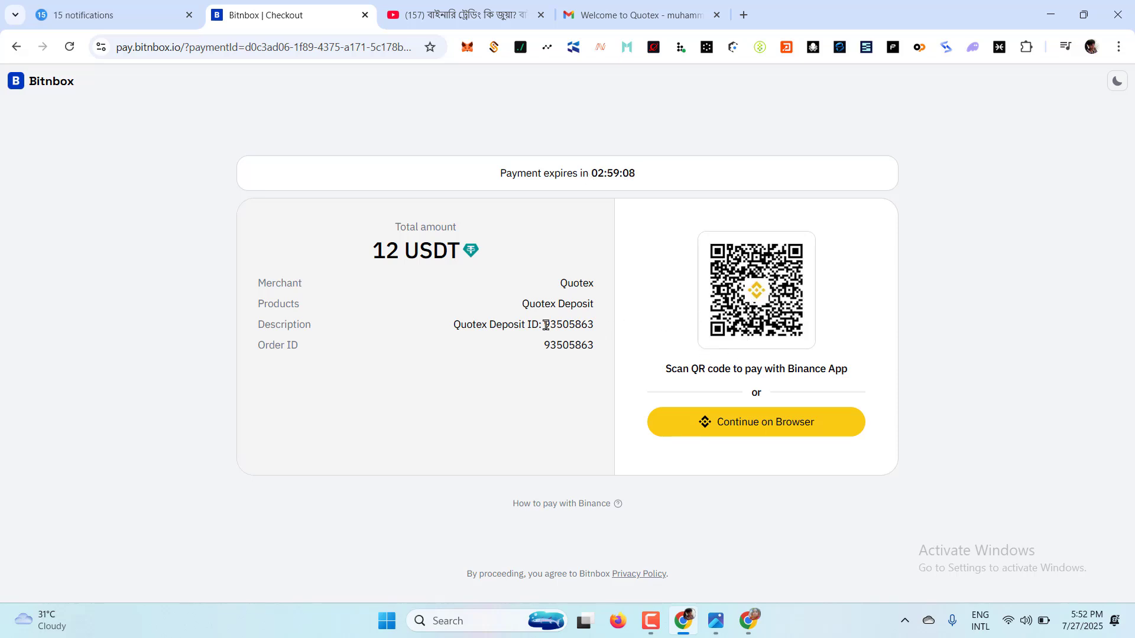
Copy the Quotex deposit ID from the Bitnbox checkout and return to the Quotex deposit pages.
{"action": "left_click_drag", "start_coordinate": [544, 323], "coordinate": [597, 326]}
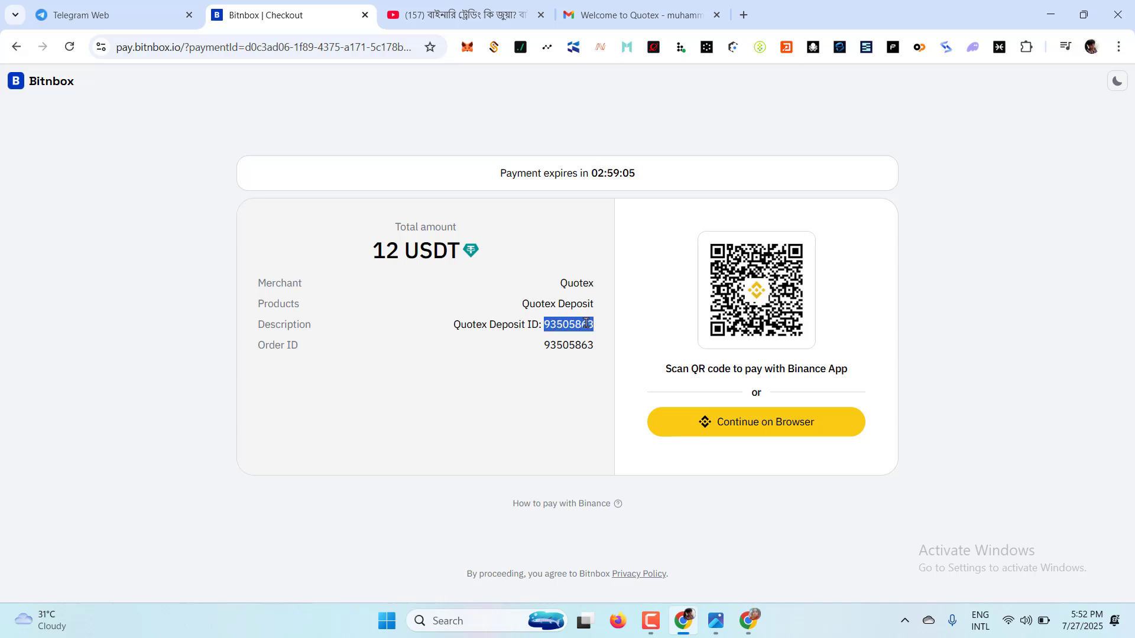
{"action": "left_click", "coordinate": [299, 116]}
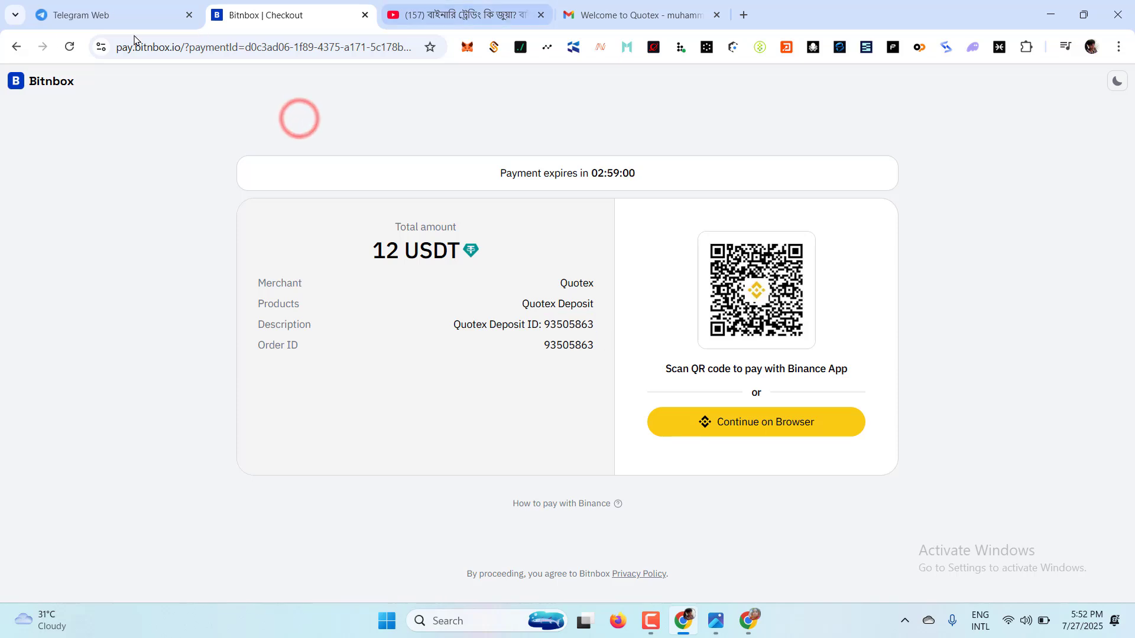
{"action": "left_click", "coordinate": [17, 47]}
Switch to Binance and open the Send form of Binance Pay.
{"action": "left_click", "coordinate": [748, 621]}
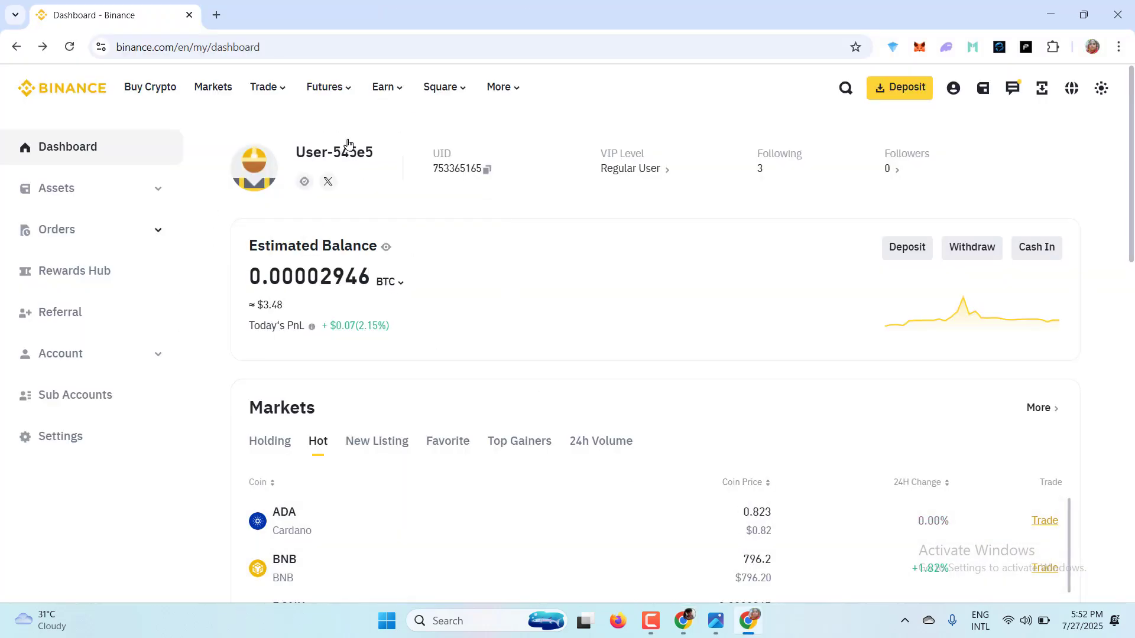
{"action": "mouse_move", "coordinate": [495, 94]}
{"action": "left_click", "coordinate": [538, 137]}
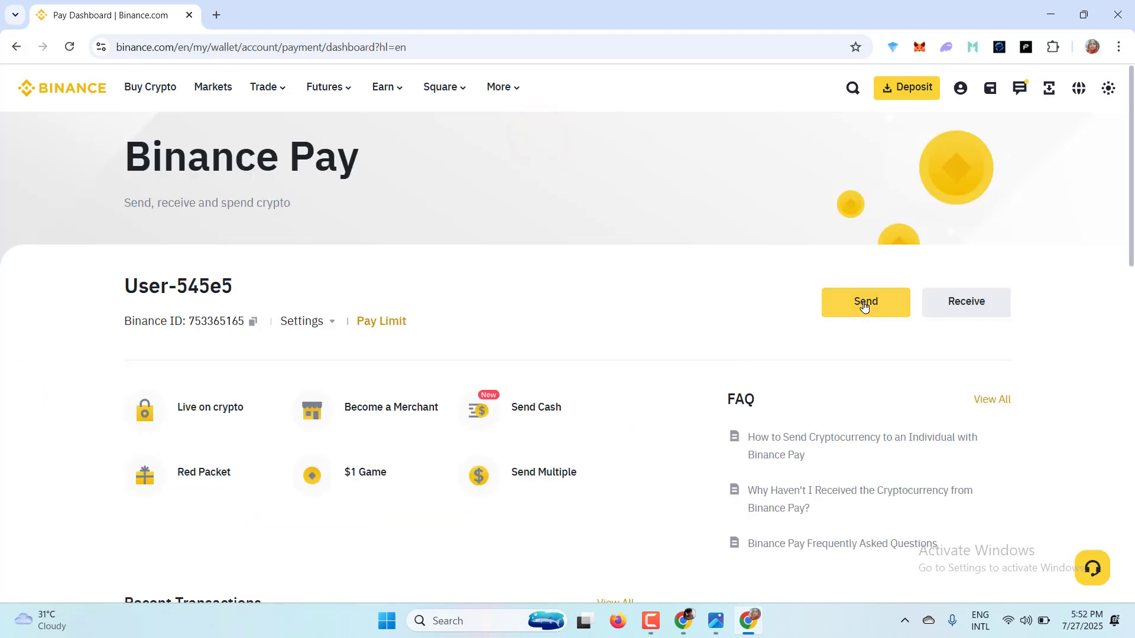
{"action": "left_click", "coordinate": [864, 304]}
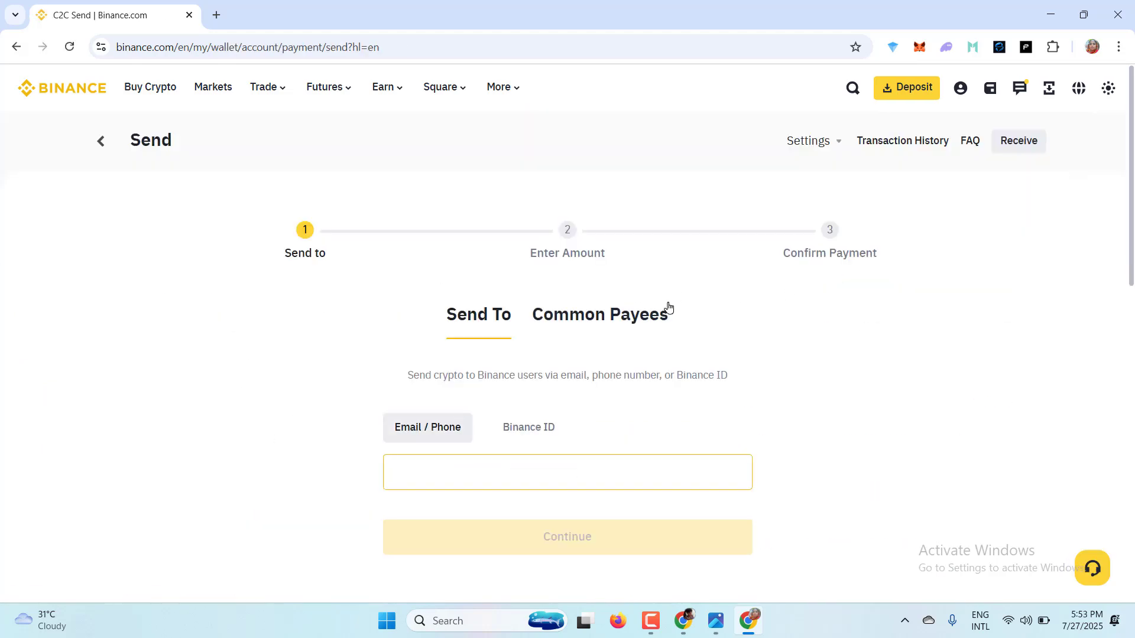
Set the recipient type to Binance ID and paste the copied deposit ID as the payee.
{"action": "scroll", "coordinate": [224, 302], "scroll_direction": "down", "scroll_amount": 1}
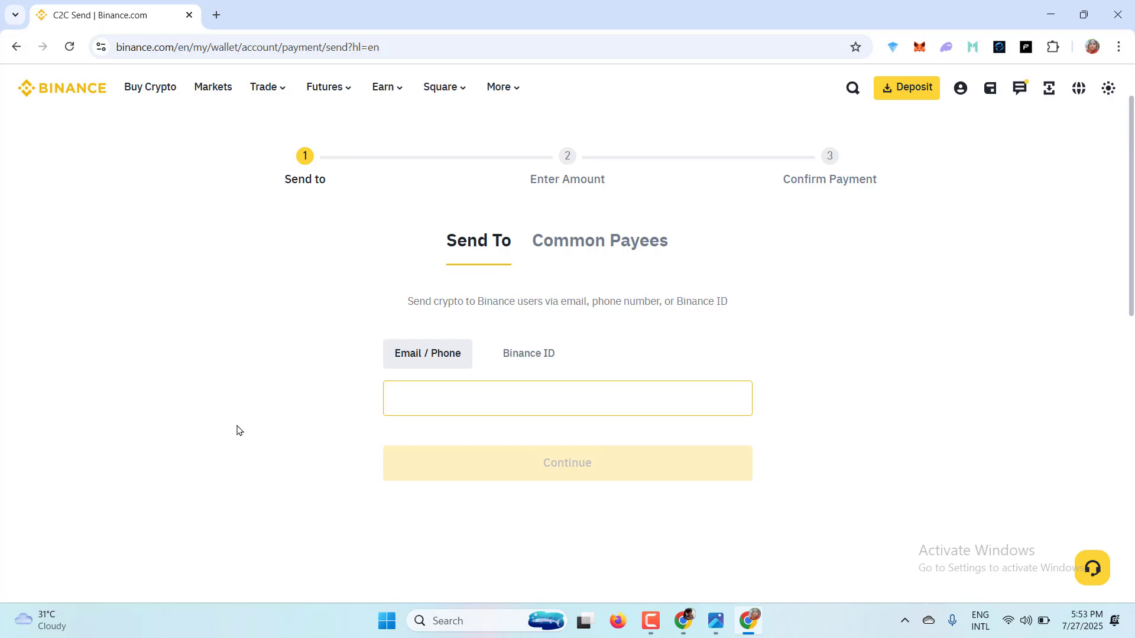
{"action": "left_click", "coordinate": [528, 354]}
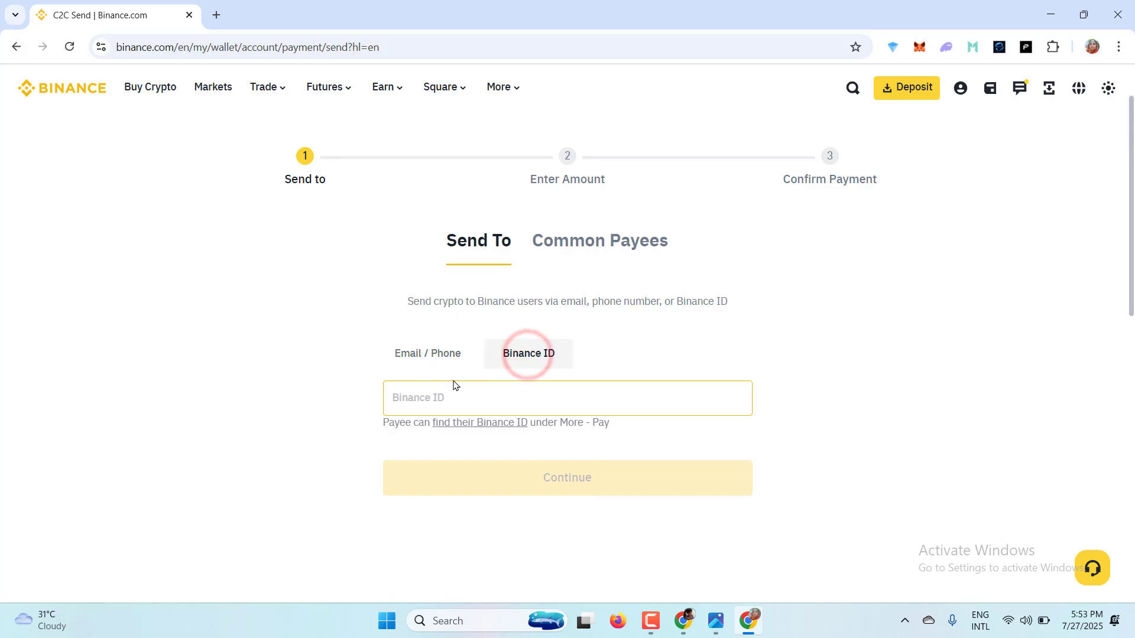
{"action": "right_click", "coordinate": [408, 398]}
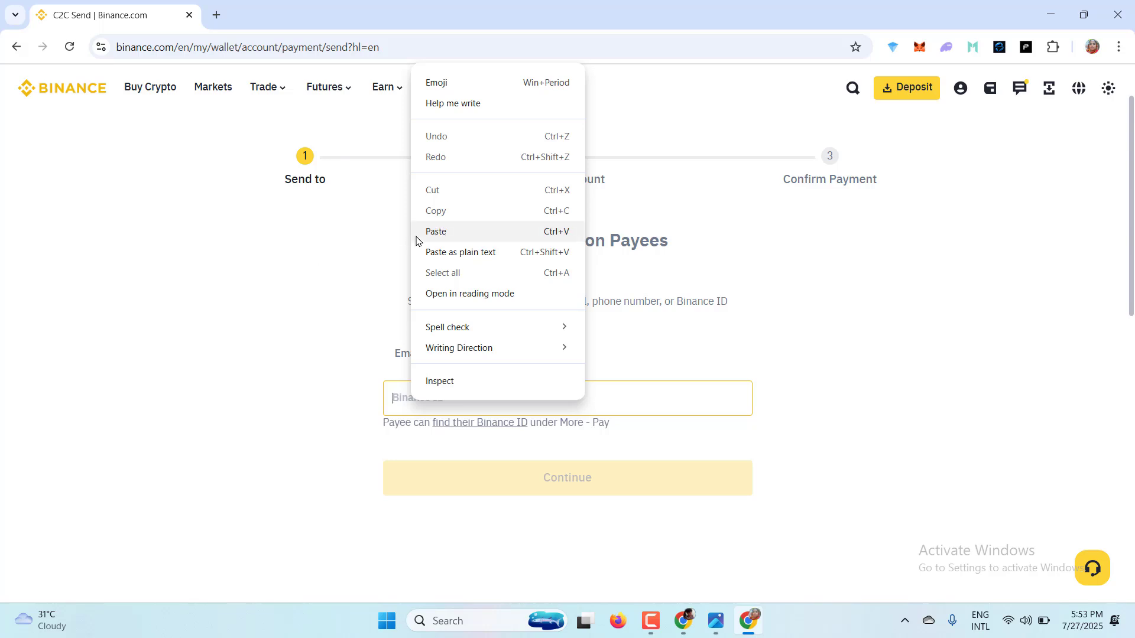
{"action": "left_click", "coordinate": [441, 232]}
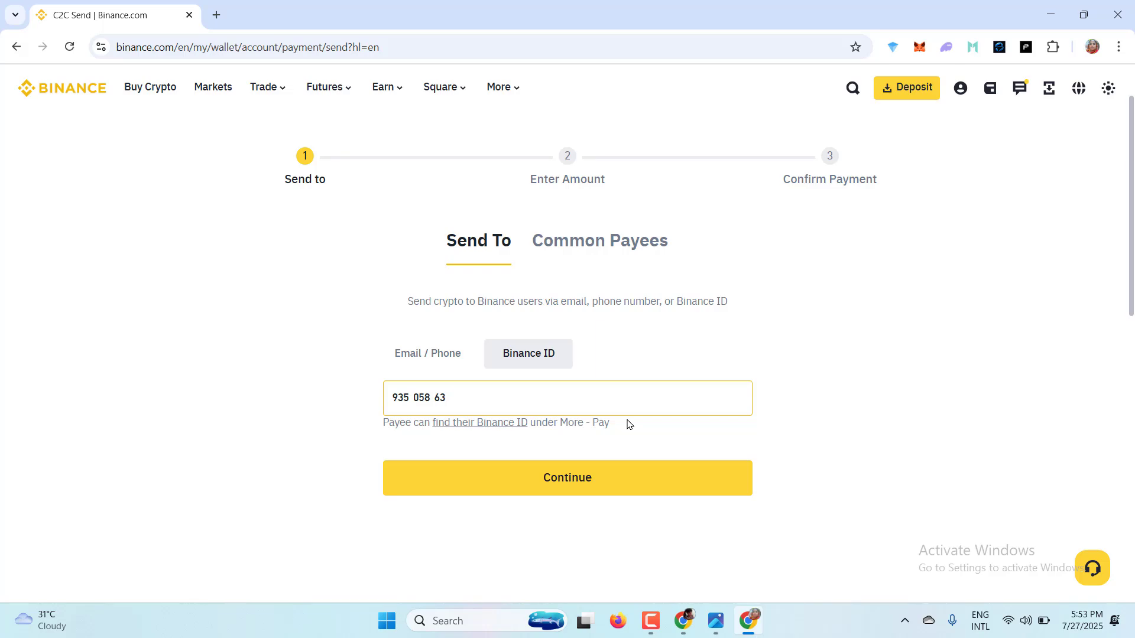
Switch back to Quotex and review the list of cryptocurrency and e-payment deposit methods.
{"action": "left_click", "coordinate": [680, 550]}
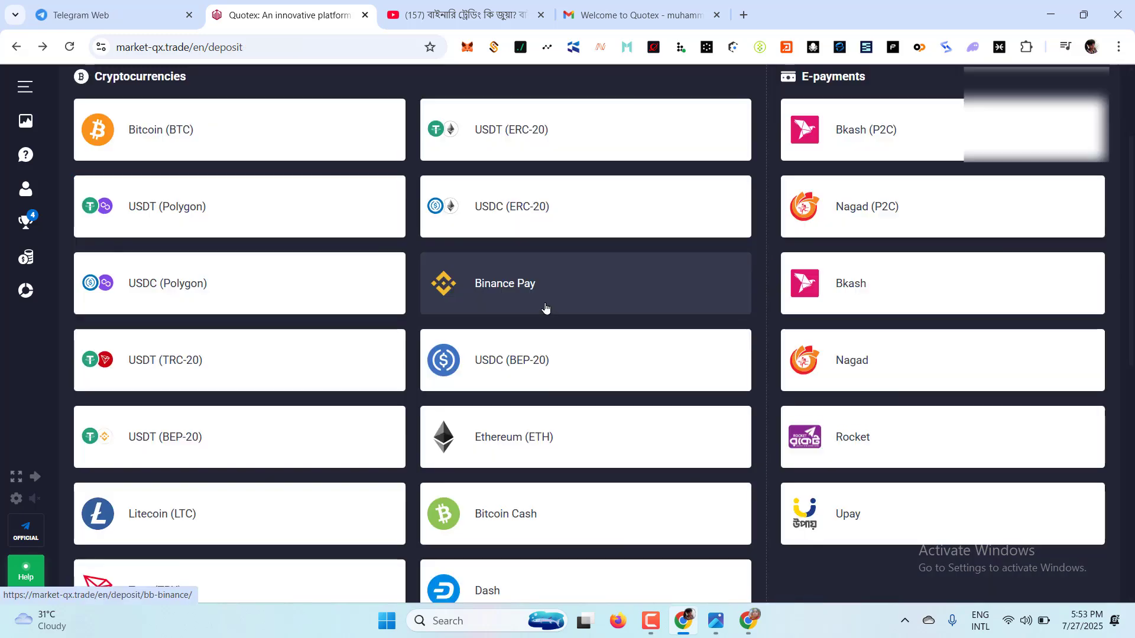
{"action": "scroll", "coordinate": [542, 322], "scroll_direction": "up", "scroll_amount": 3}
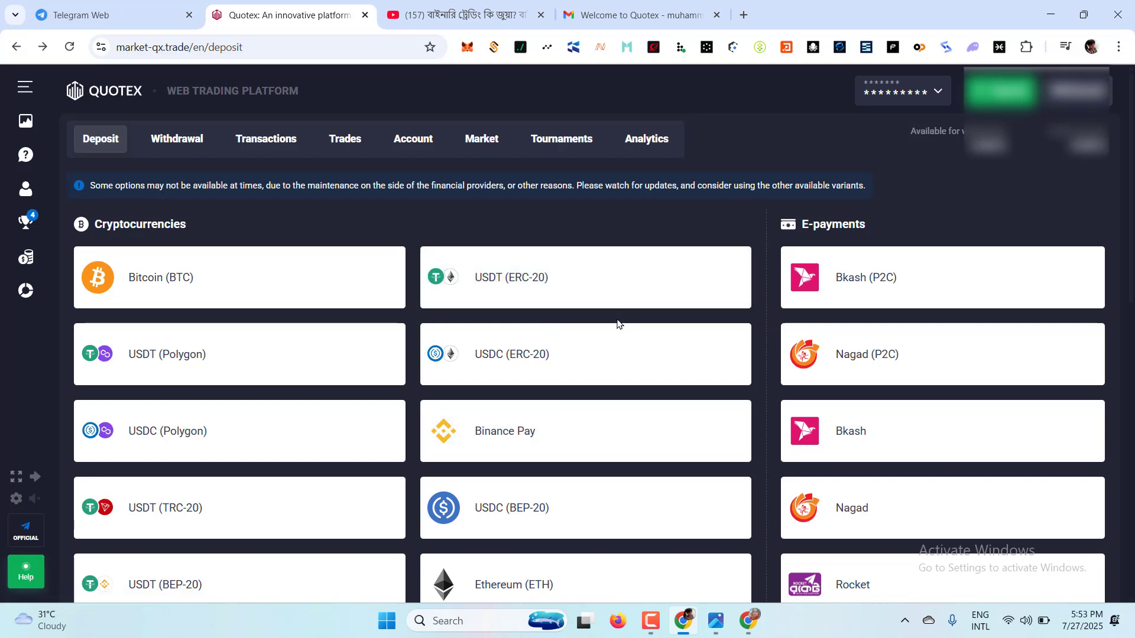
{"action": "scroll", "coordinate": [617, 322], "scroll_direction": "down", "scroll_amount": 1}
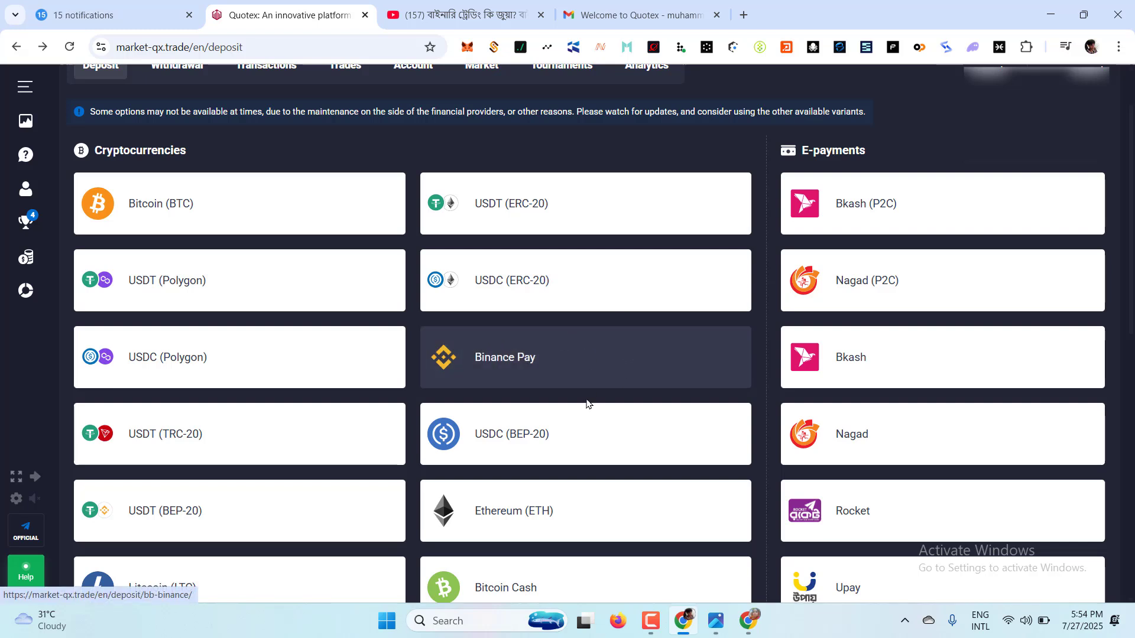
{"action": "scroll", "coordinate": [587, 398], "scroll_direction": "up", "scroll_amount": 1}
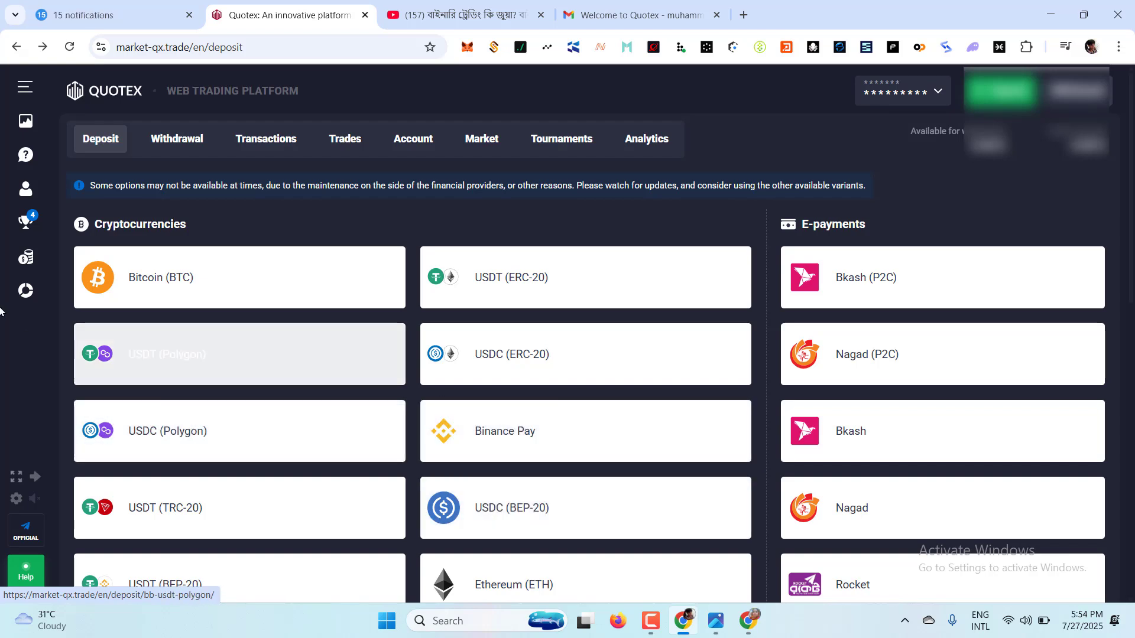
{"action": "scroll", "coordinate": [160, 459], "scroll_direction": "down", "scroll_amount": 2}
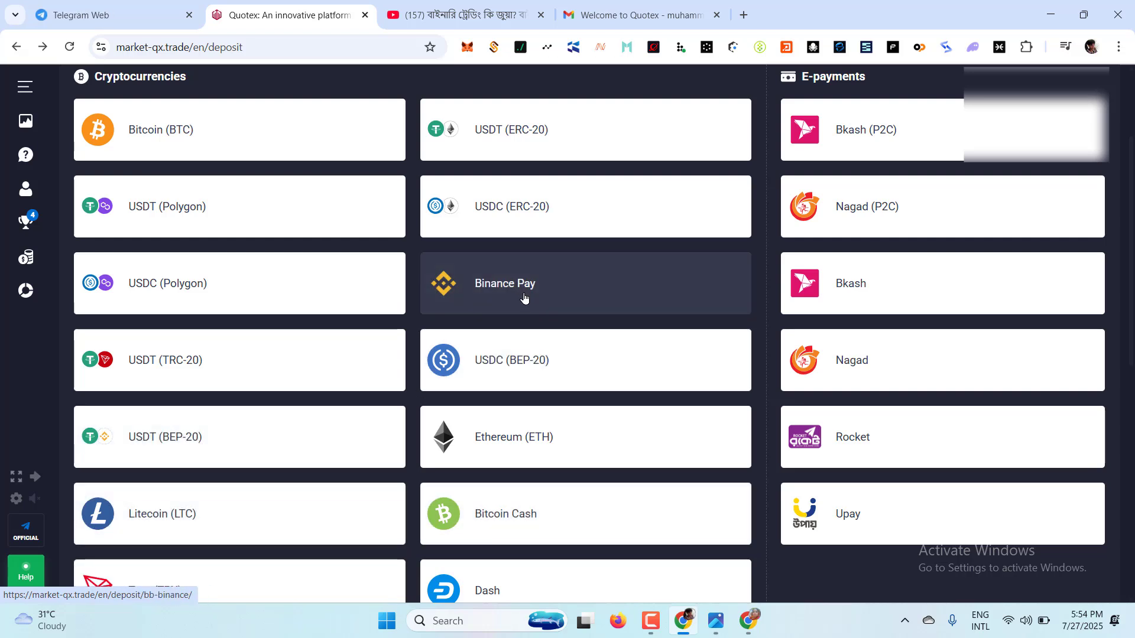
{"action": "scroll", "coordinate": [524, 299], "scroll_direction": "up", "scroll_amount": 1}
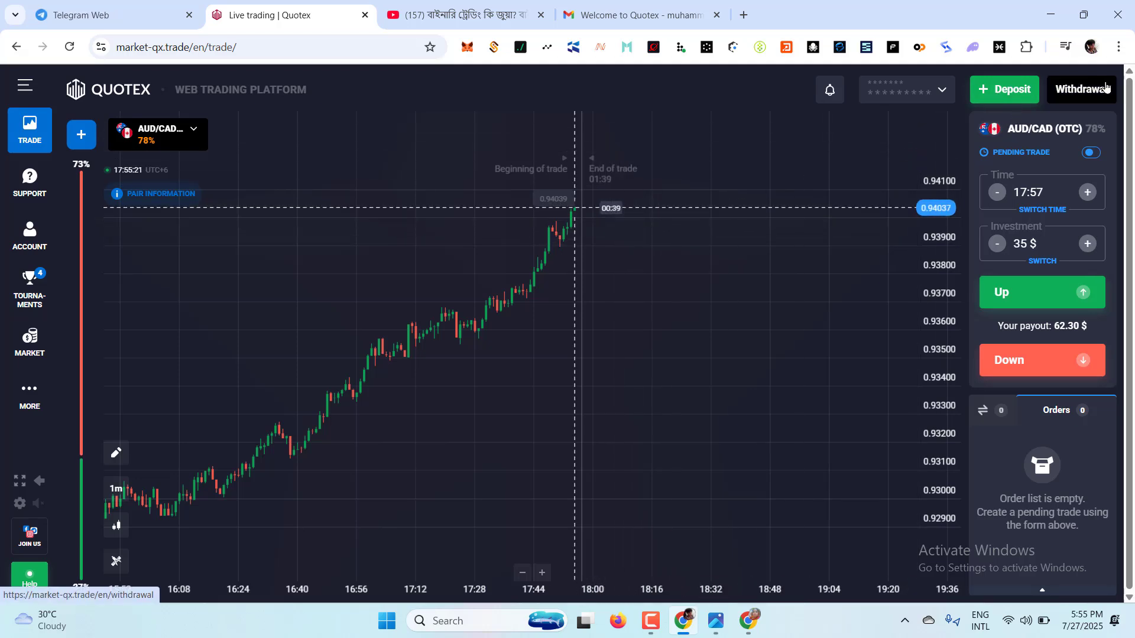
Open the account settings and go to the withdrawal form.
{"action": "left_click", "coordinate": [24, 233]}
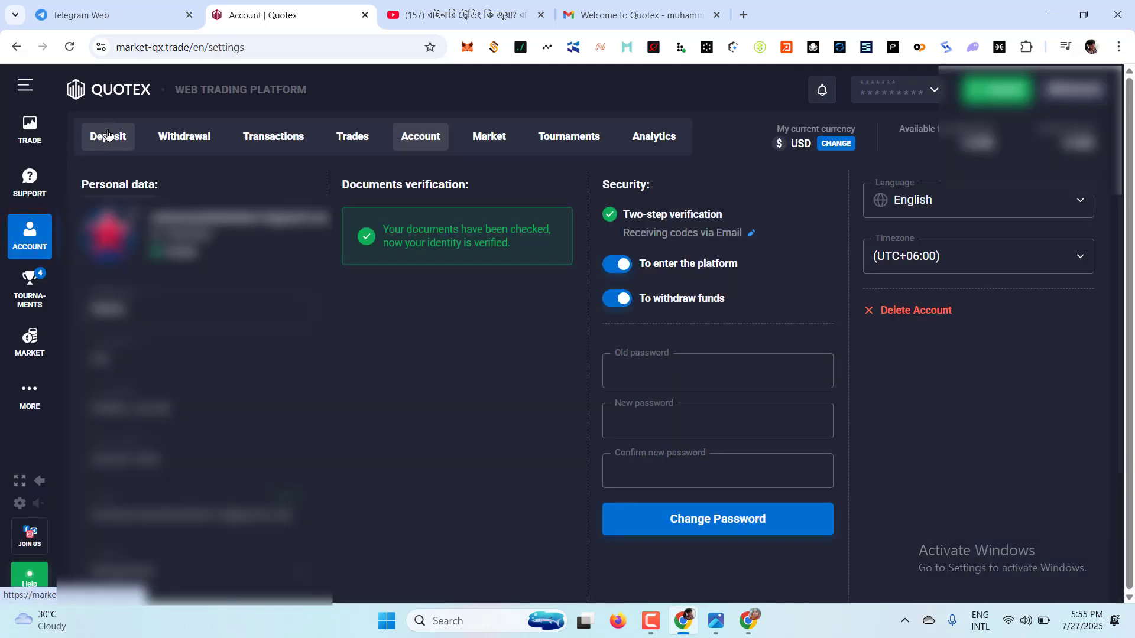
{"action": "left_click", "coordinate": [185, 137]}
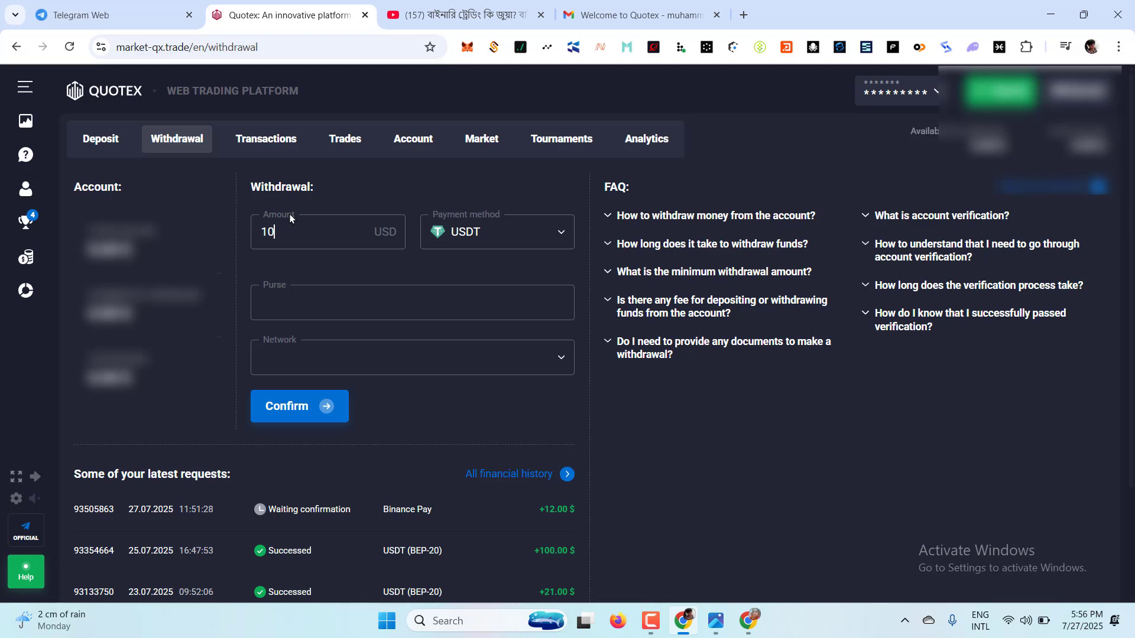
Check which payment methods the withdrawal form offers for a 10 USD withdrawal.
{"action": "left_click", "coordinate": [305, 231]}
{"action": "left_click", "coordinate": [498, 231]}
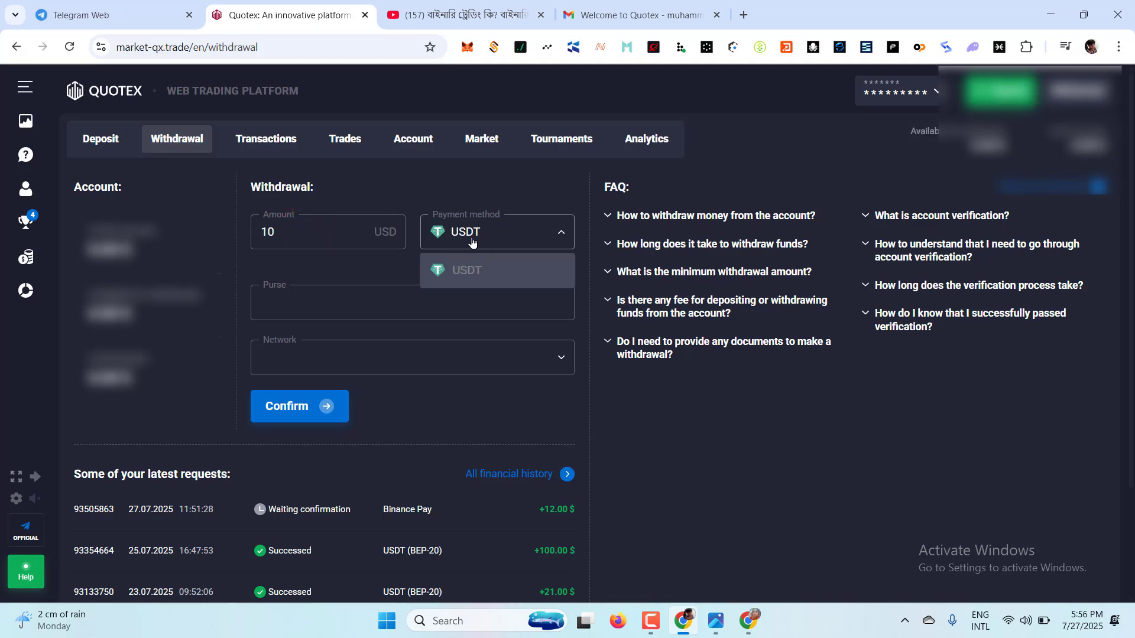
{"action": "left_click", "coordinate": [473, 240]}
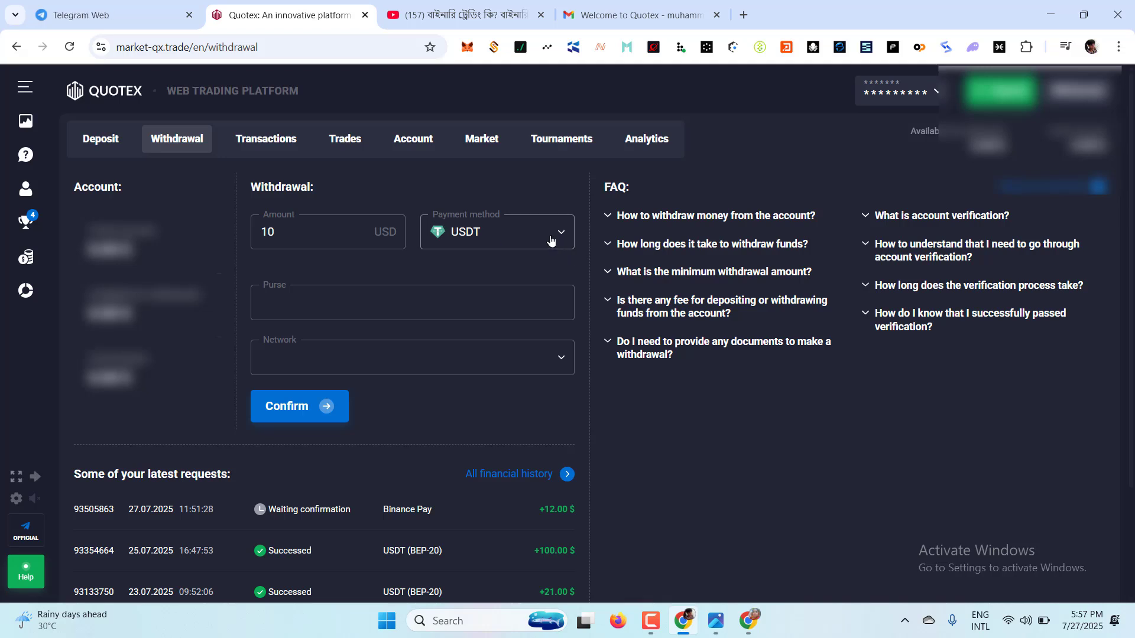
{"action": "left_click", "coordinate": [442, 237]}
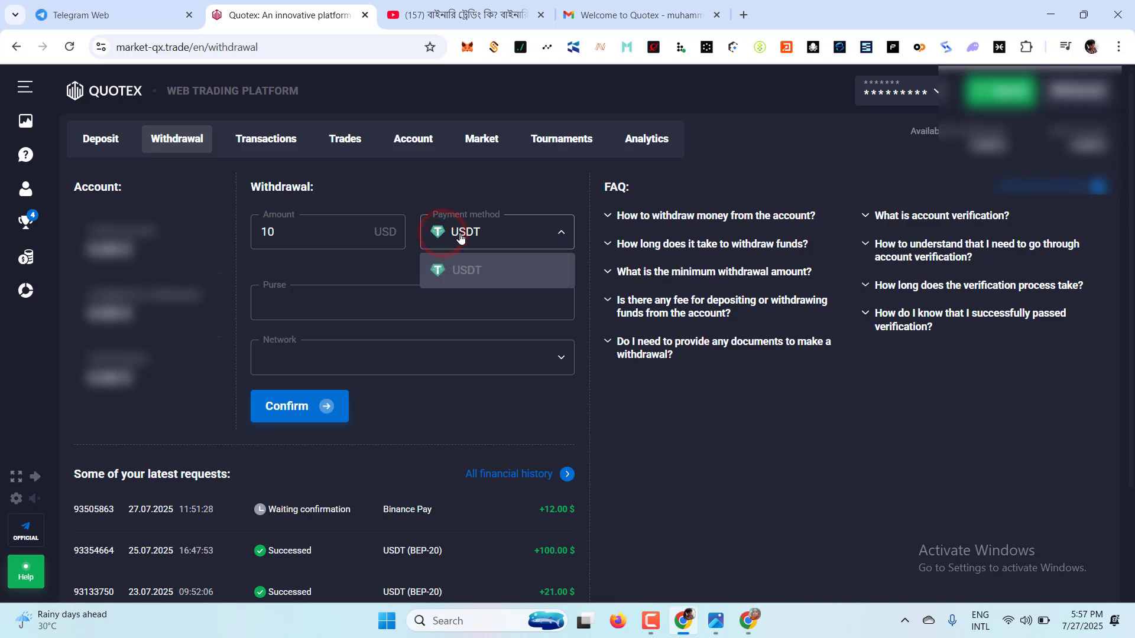
{"action": "left_click", "coordinate": [470, 231]}
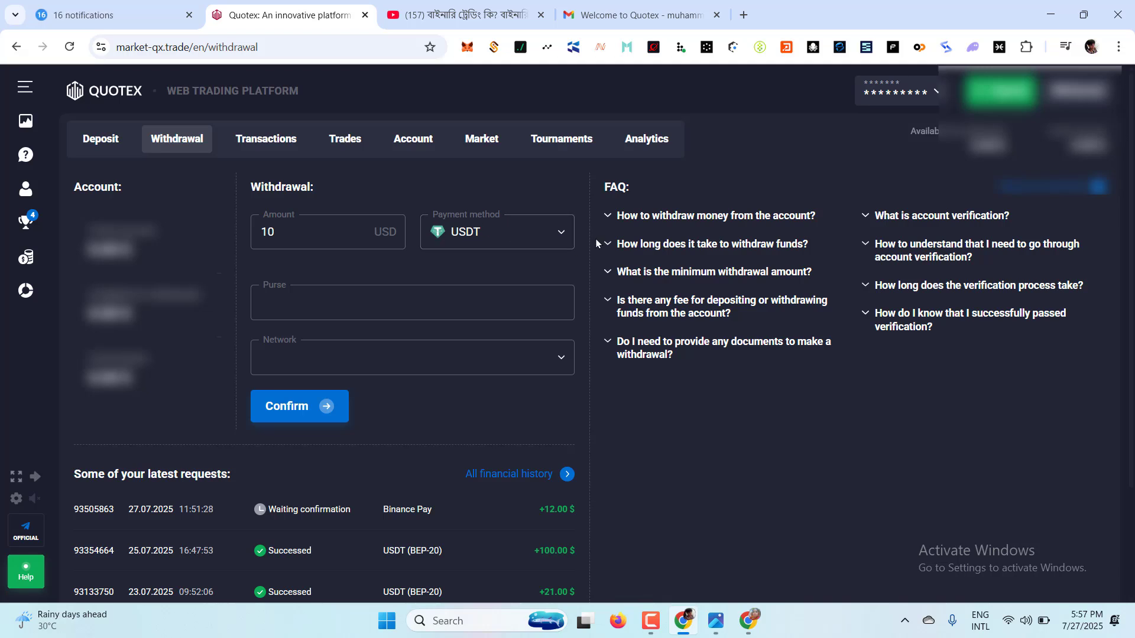
{"action": "left_click", "coordinate": [415, 260]}
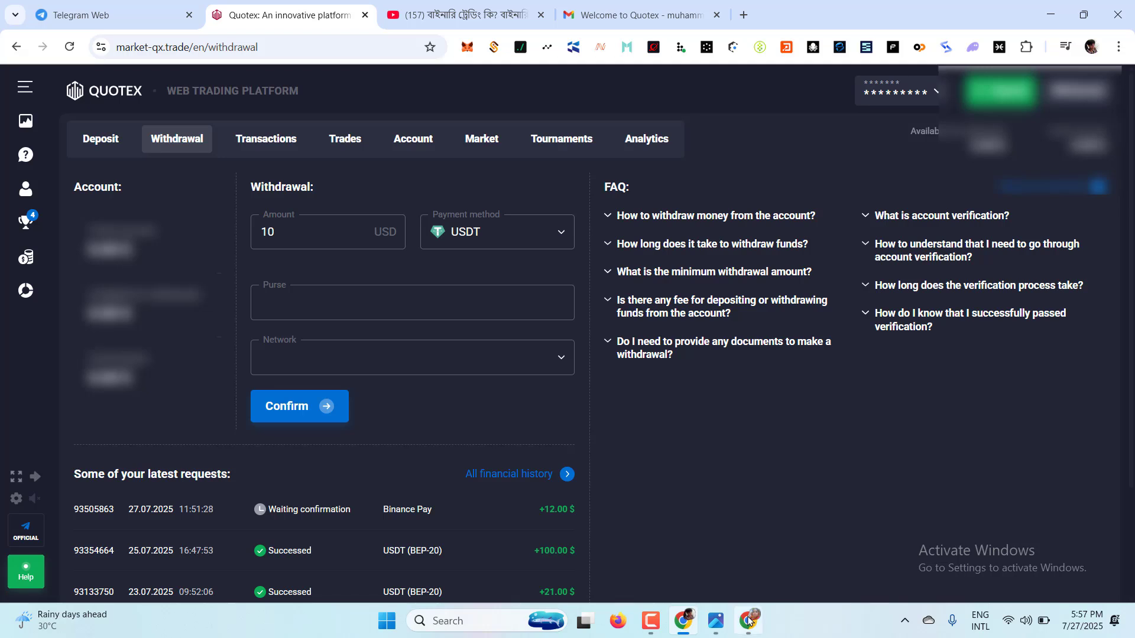
Switch to Binance, open the account dashboard and copy the account UID.
{"action": "mouse_move", "coordinate": [749, 620]}
{"action": "left_click", "coordinate": [750, 572]}
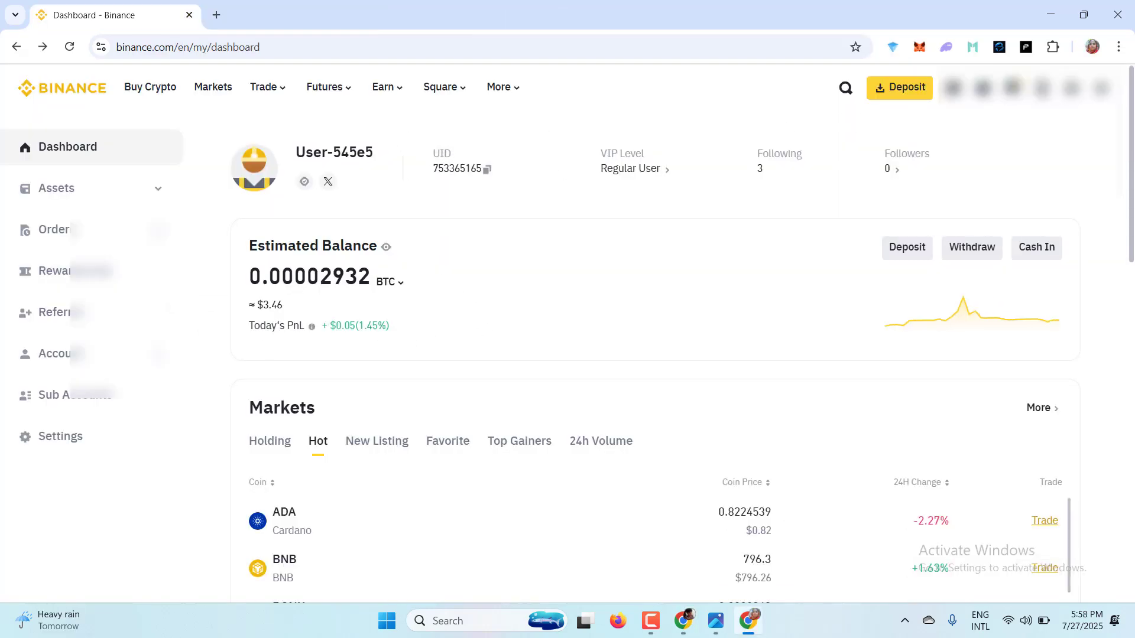
{"action": "left_click", "coordinate": [954, 88]}
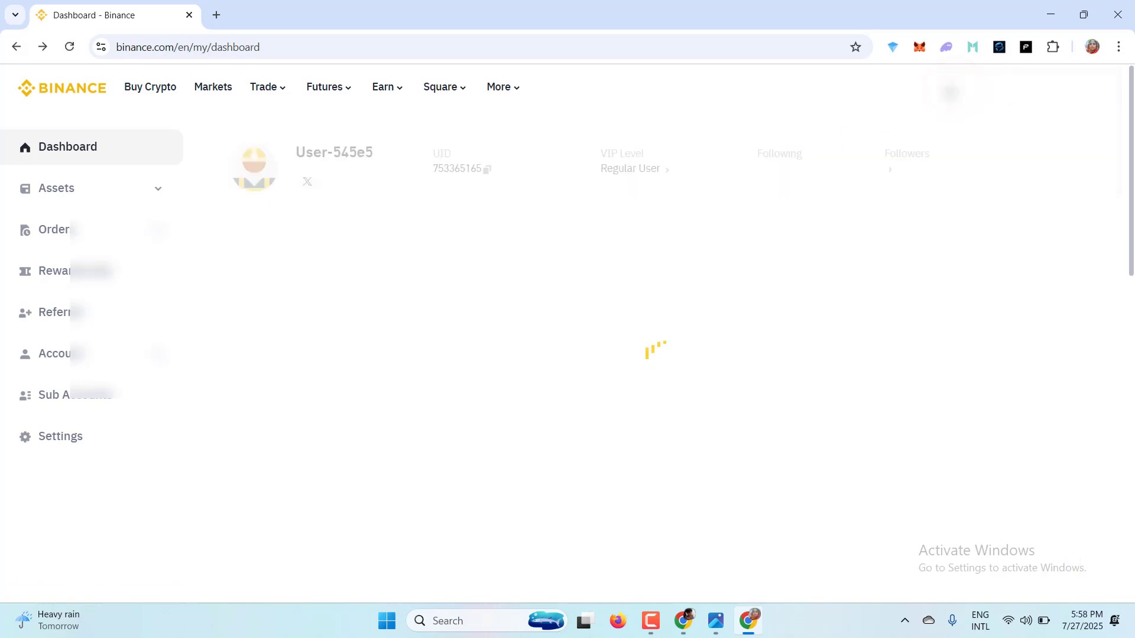
{"action": "left_click", "coordinate": [487, 169]}
Switch back to Quotex and paste the copied Binance UID as the purse on the withdrawal form.
{"action": "left_click", "coordinate": [680, 555]}
{"action": "left_click", "coordinate": [274, 301]}
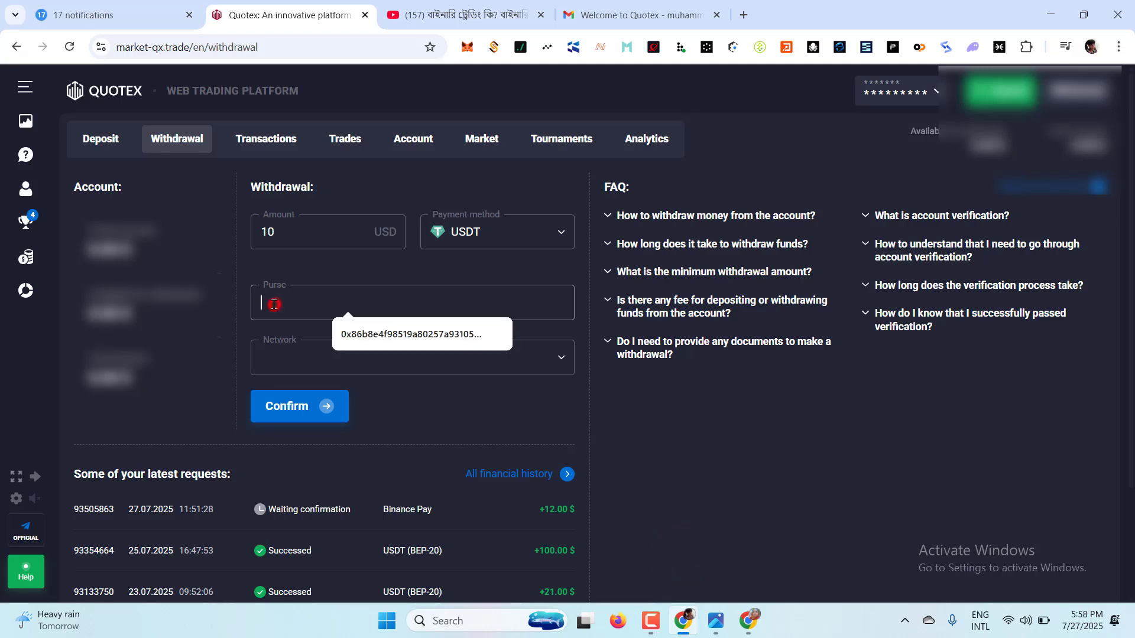
{"action": "right_click", "coordinate": [274, 301]}
{"action": "left_click", "coordinate": [497, 306]}
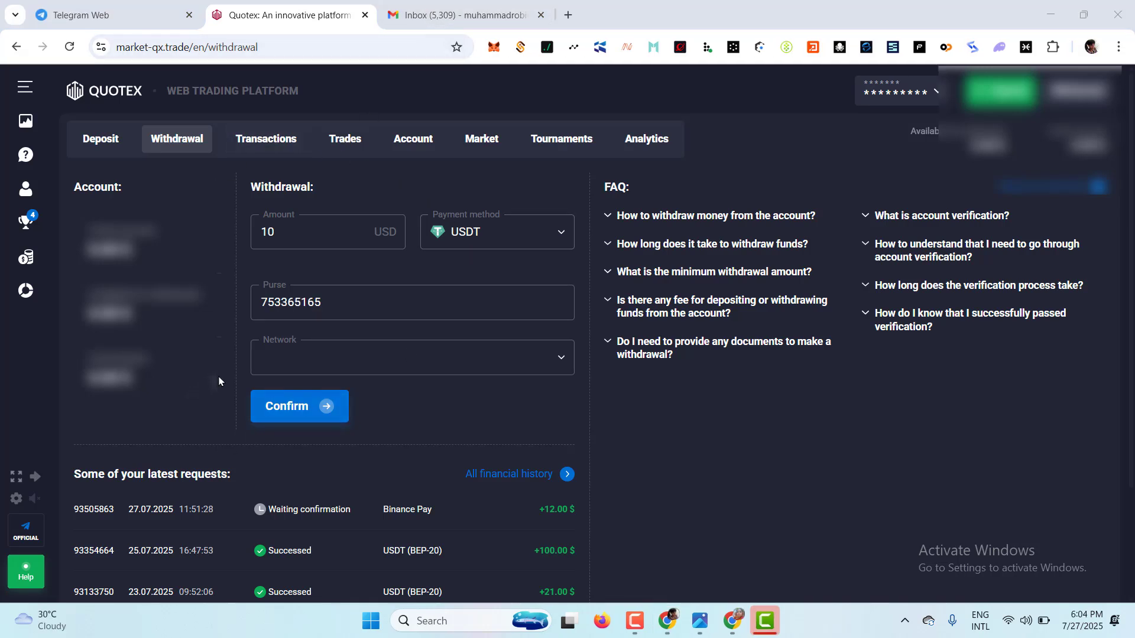
Switch to Gmail, search for "qu", open the Quotex authentication PIN-code email and highlight the code, then return to the Quotex withdrawal form.
{"action": "left_click", "coordinate": [436, 22]}
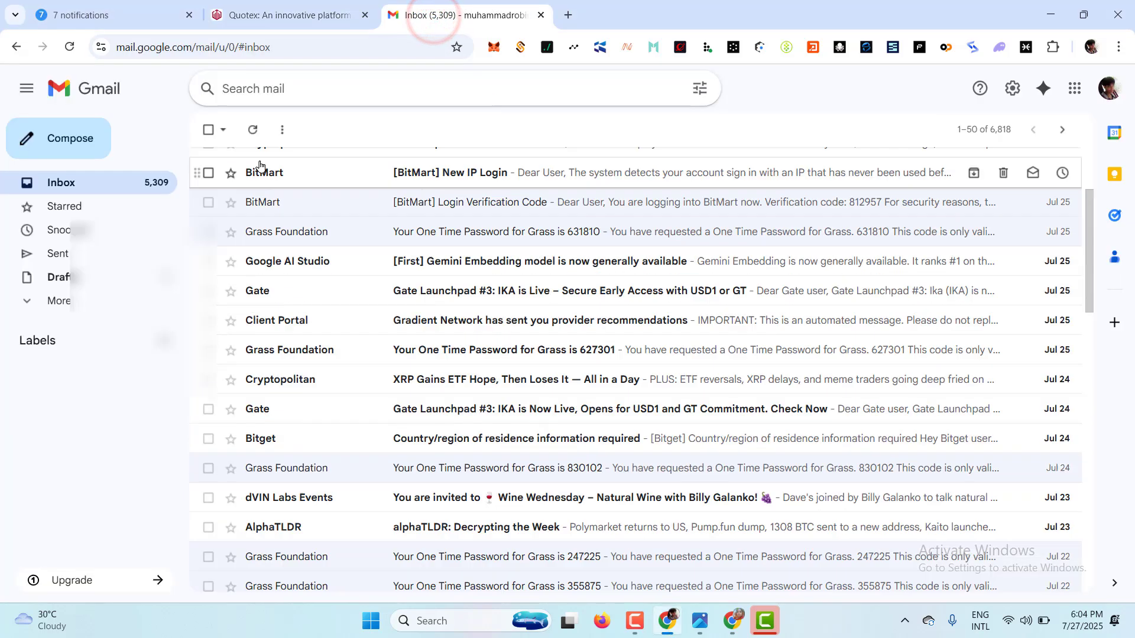
{"action": "left_click", "coordinate": [257, 91]}
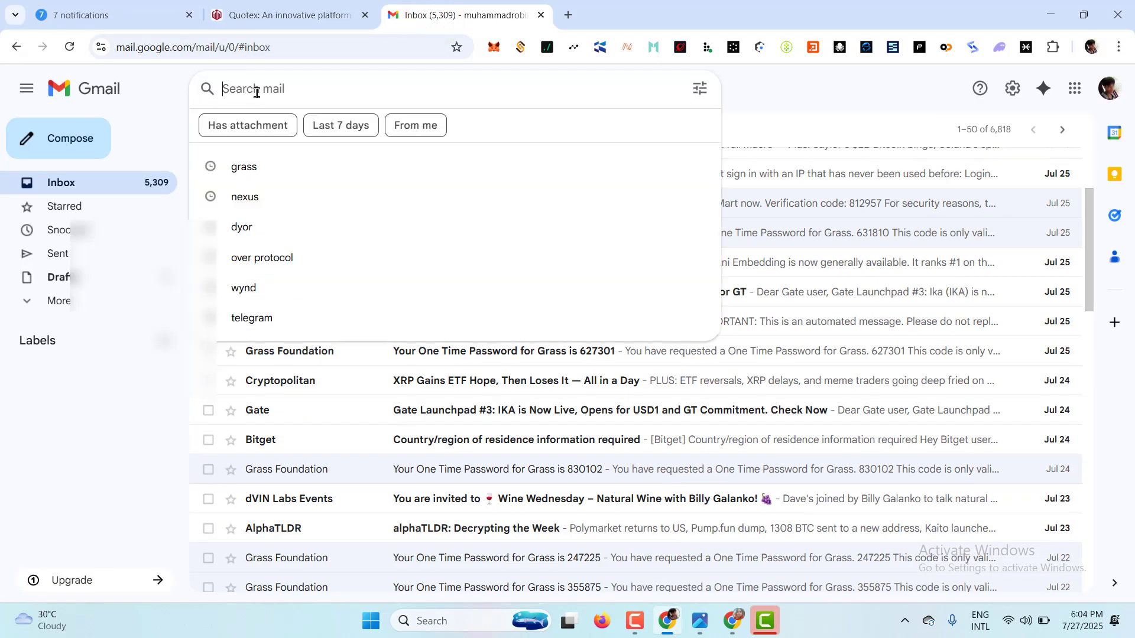
{"action": "type", "text": "qu"}
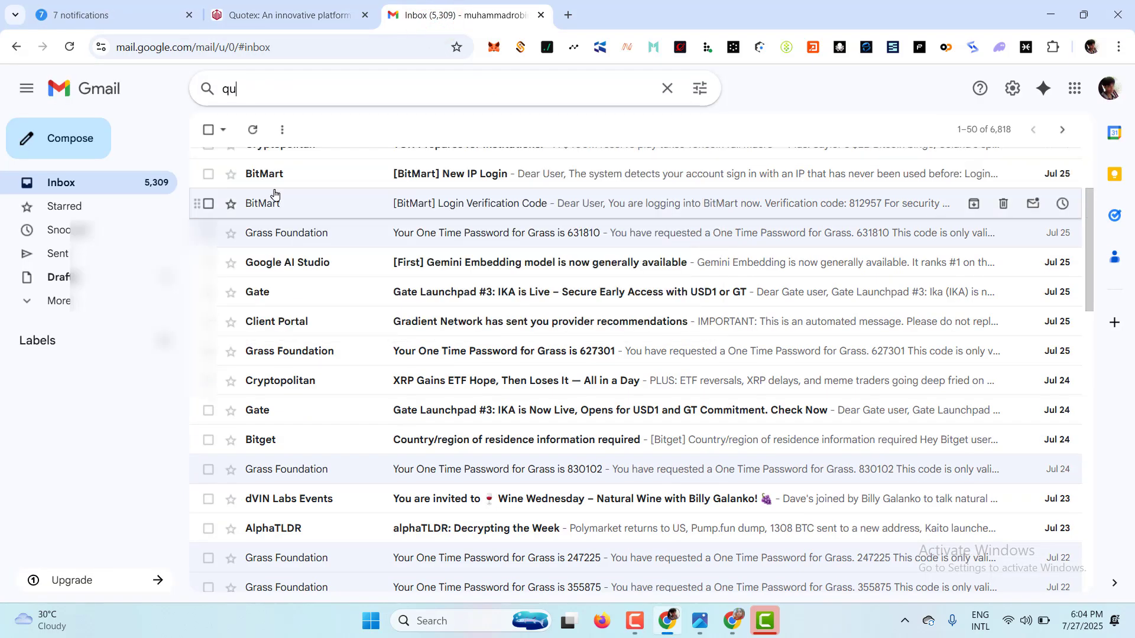
{"action": "left_click", "coordinate": [286, 203]}
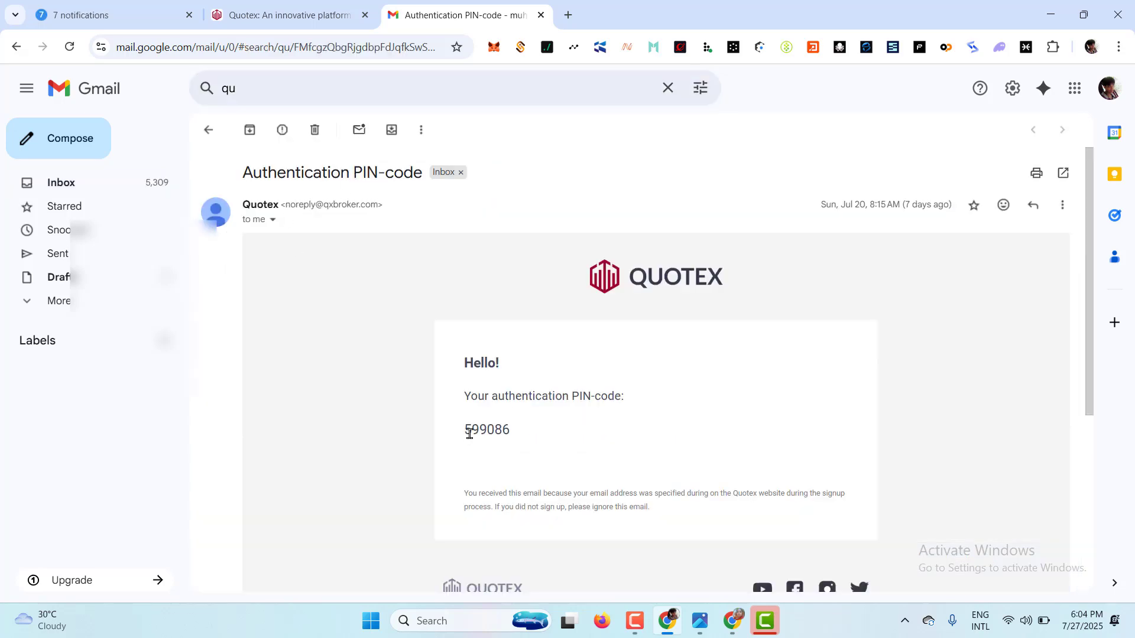
{"action": "left_click_drag", "start_coordinate": [465, 432], "coordinate": [510, 430]}
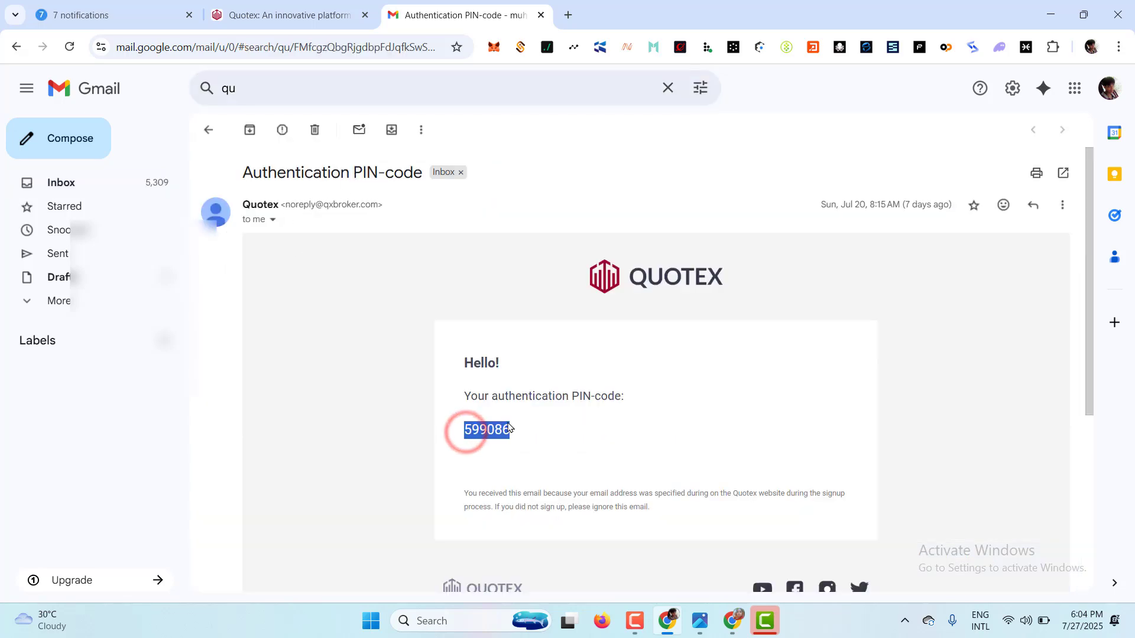
{"action": "left_click", "coordinate": [283, 15]}
{"action": "left_click", "coordinate": [384, 303]}
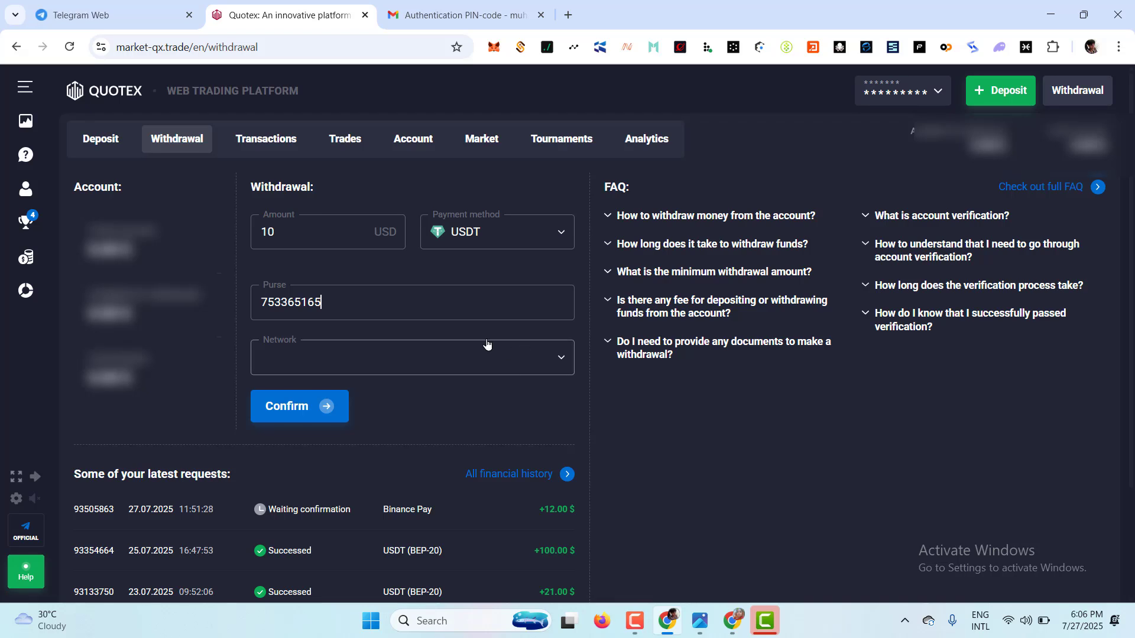
Switch to Gmail and read two of the Quotex emails about successfully processed withdrawal requests.
{"action": "left_click", "coordinate": [446, 16]}
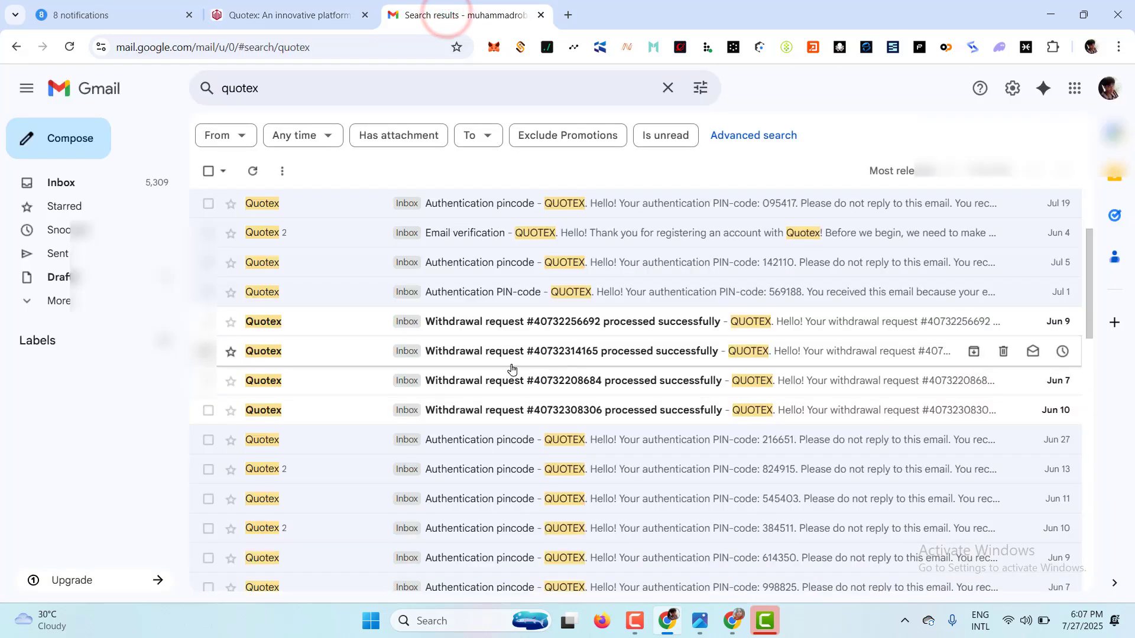
{"action": "left_click", "coordinate": [488, 328]}
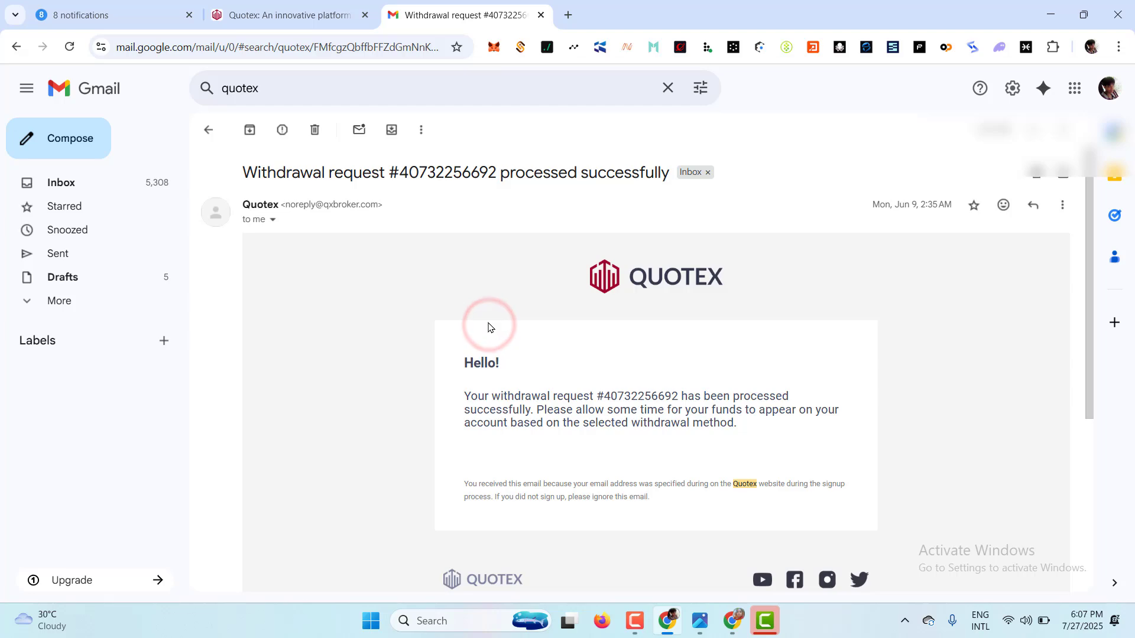
{"action": "key", "text": "j"}
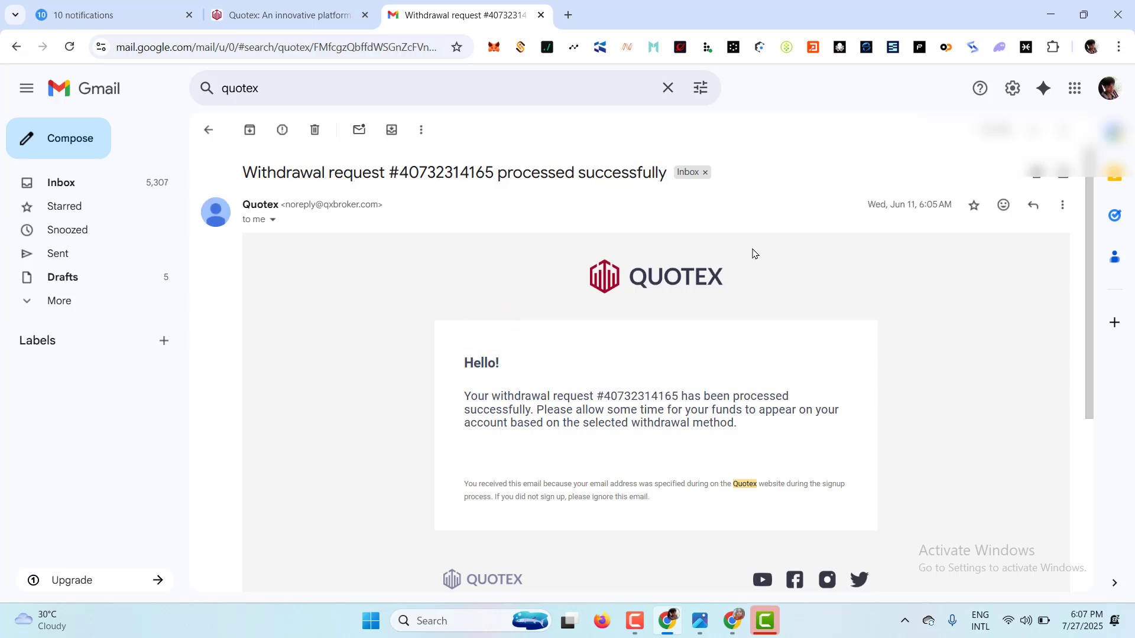
{"action": "scroll", "coordinate": [751, 253], "scroll_direction": "down", "scroll_amount": 1}
{"action": "scroll", "coordinate": [807, 410], "scroll_direction": "up", "scroll_amount": 1}
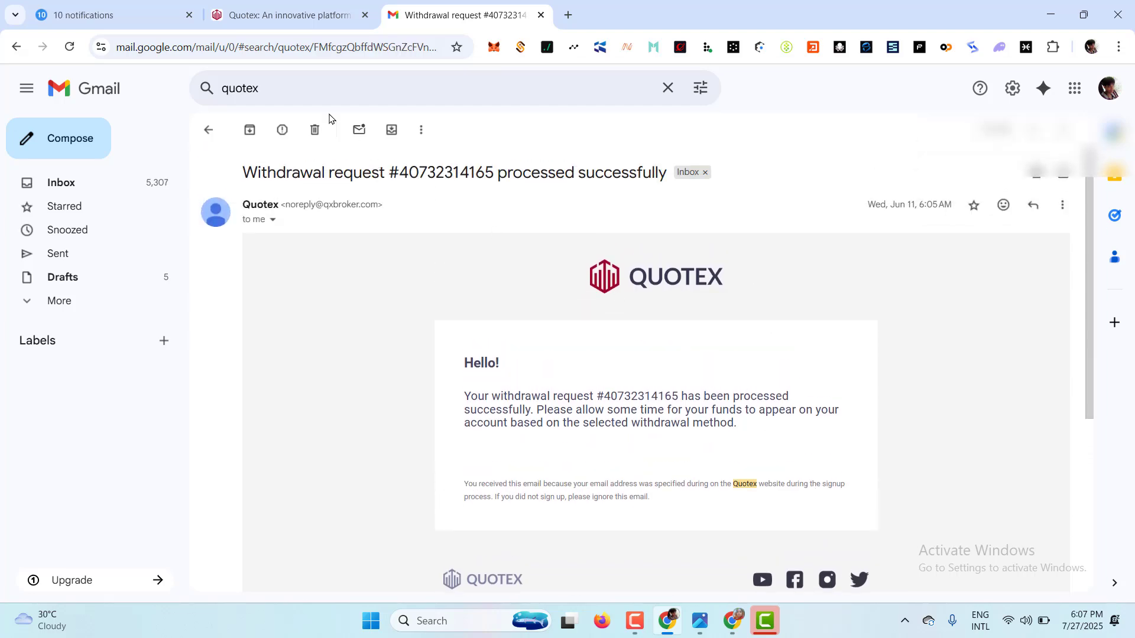